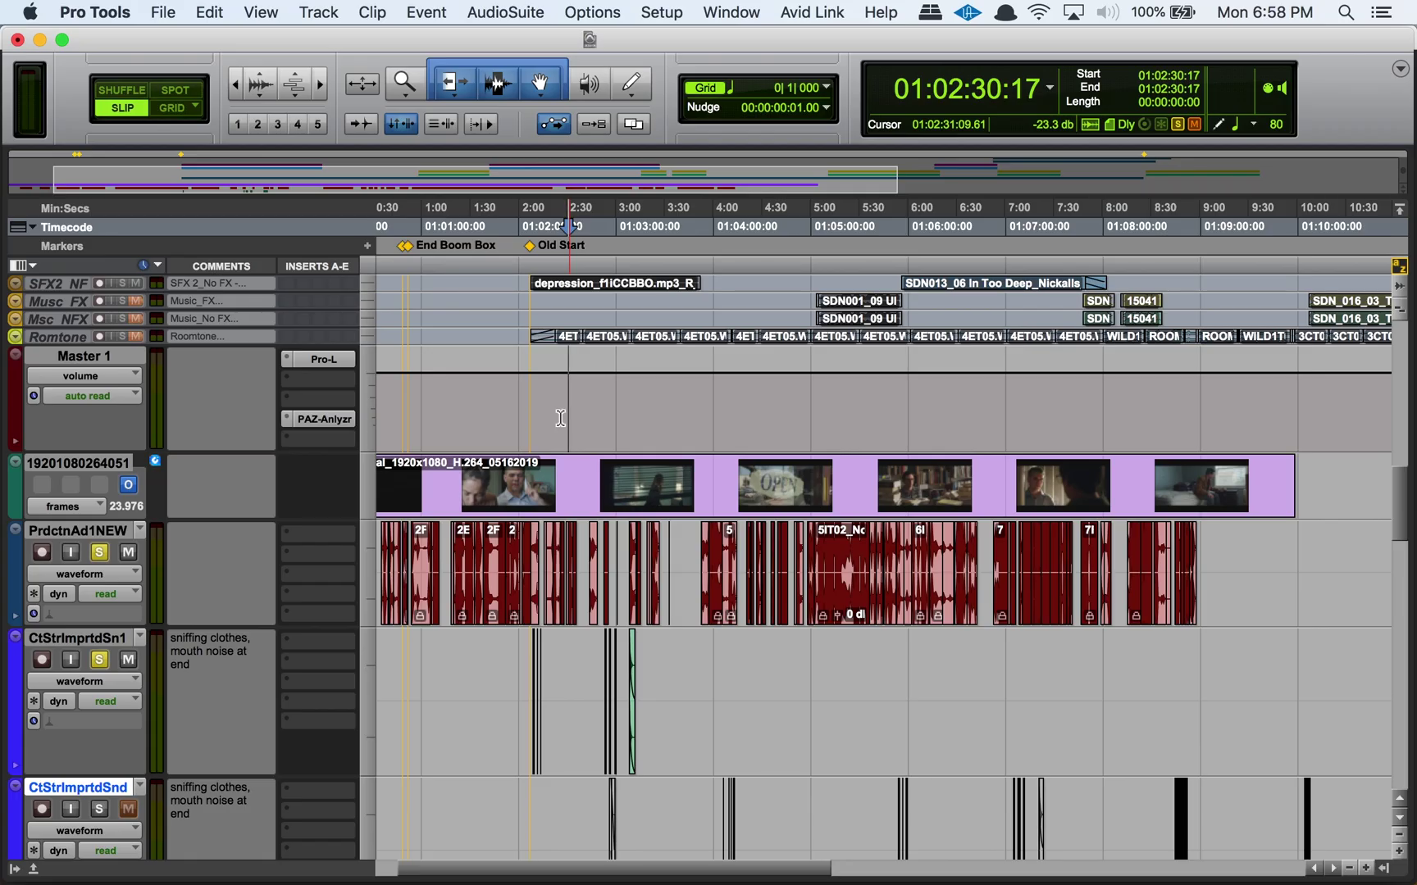
Bring up the Memory Locations window with Cmd+5, listing Old Start, End Boom Box and Bounce Selection
{"action": "key", "text": "super+5"}
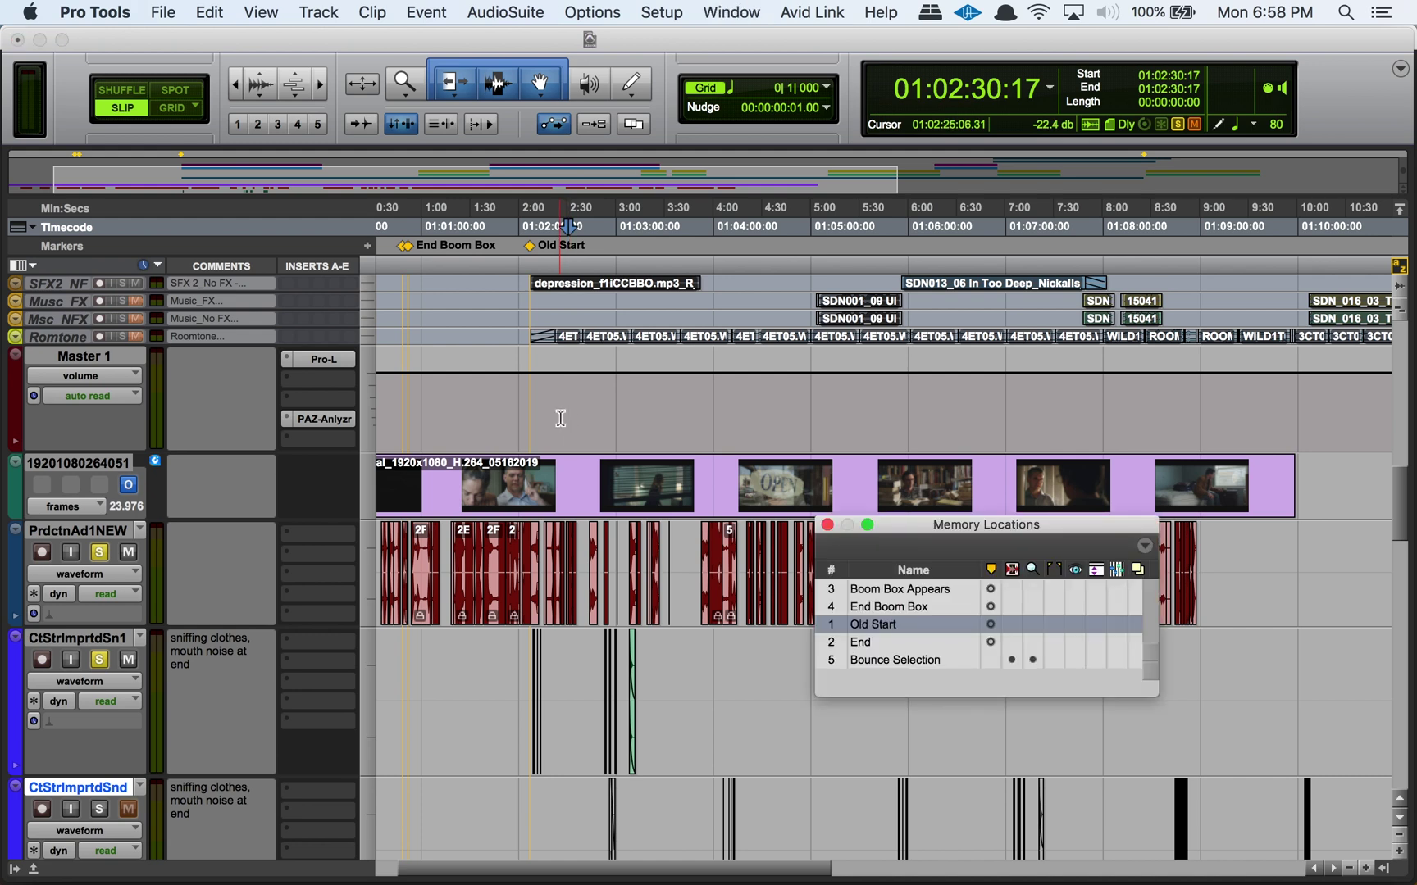
{"action": "left_click", "coordinate": [730, 13]}
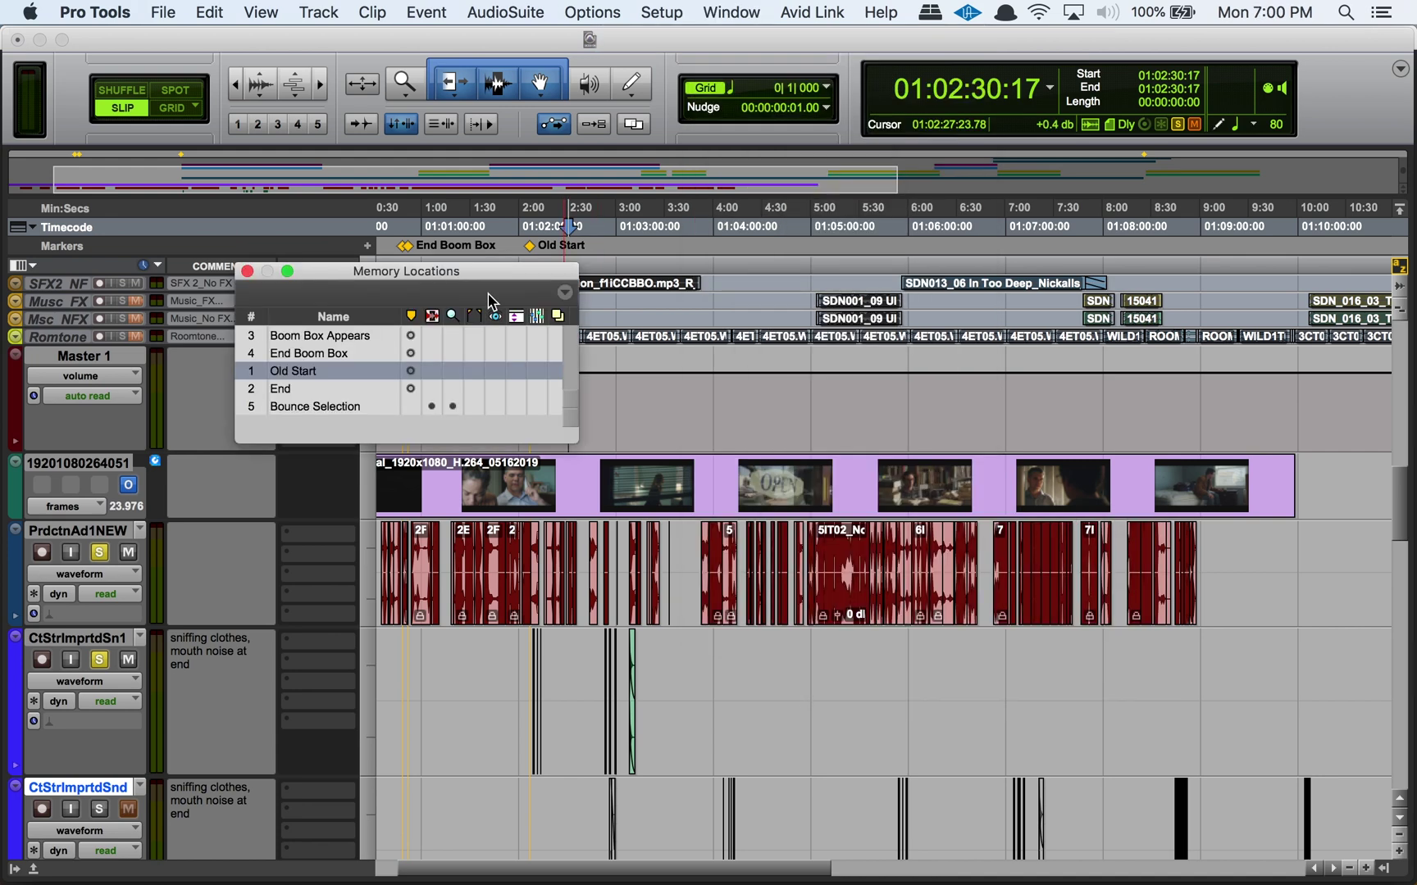
Turn off Sort by Time in the Memory Locations options so locations list by number
{"action": "left_click", "coordinate": [569, 292]}
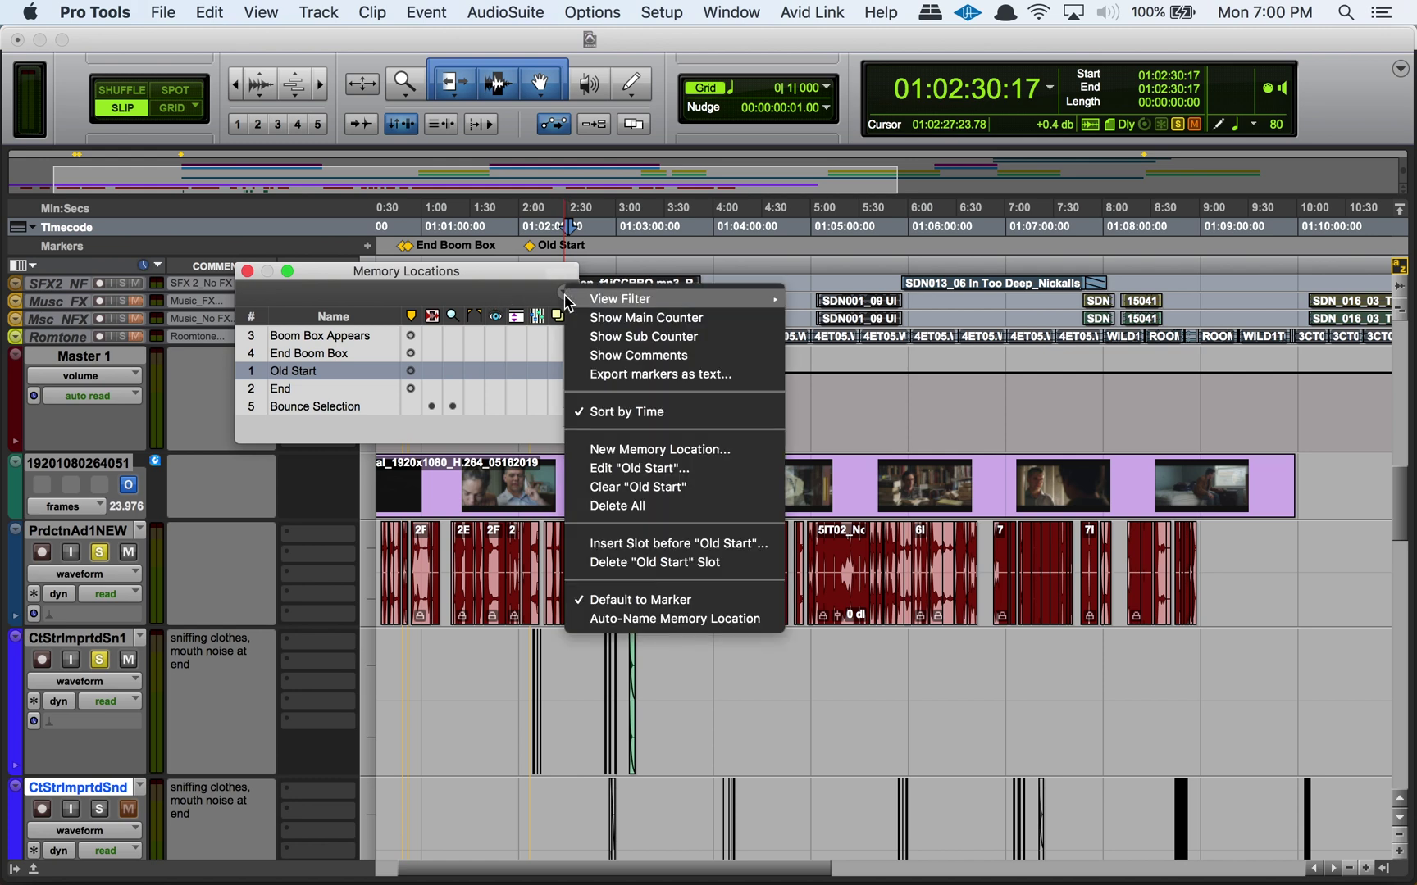
{"action": "left_click", "coordinate": [567, 299]}
{"action": "left_click", "coordinate": [567, 299]}
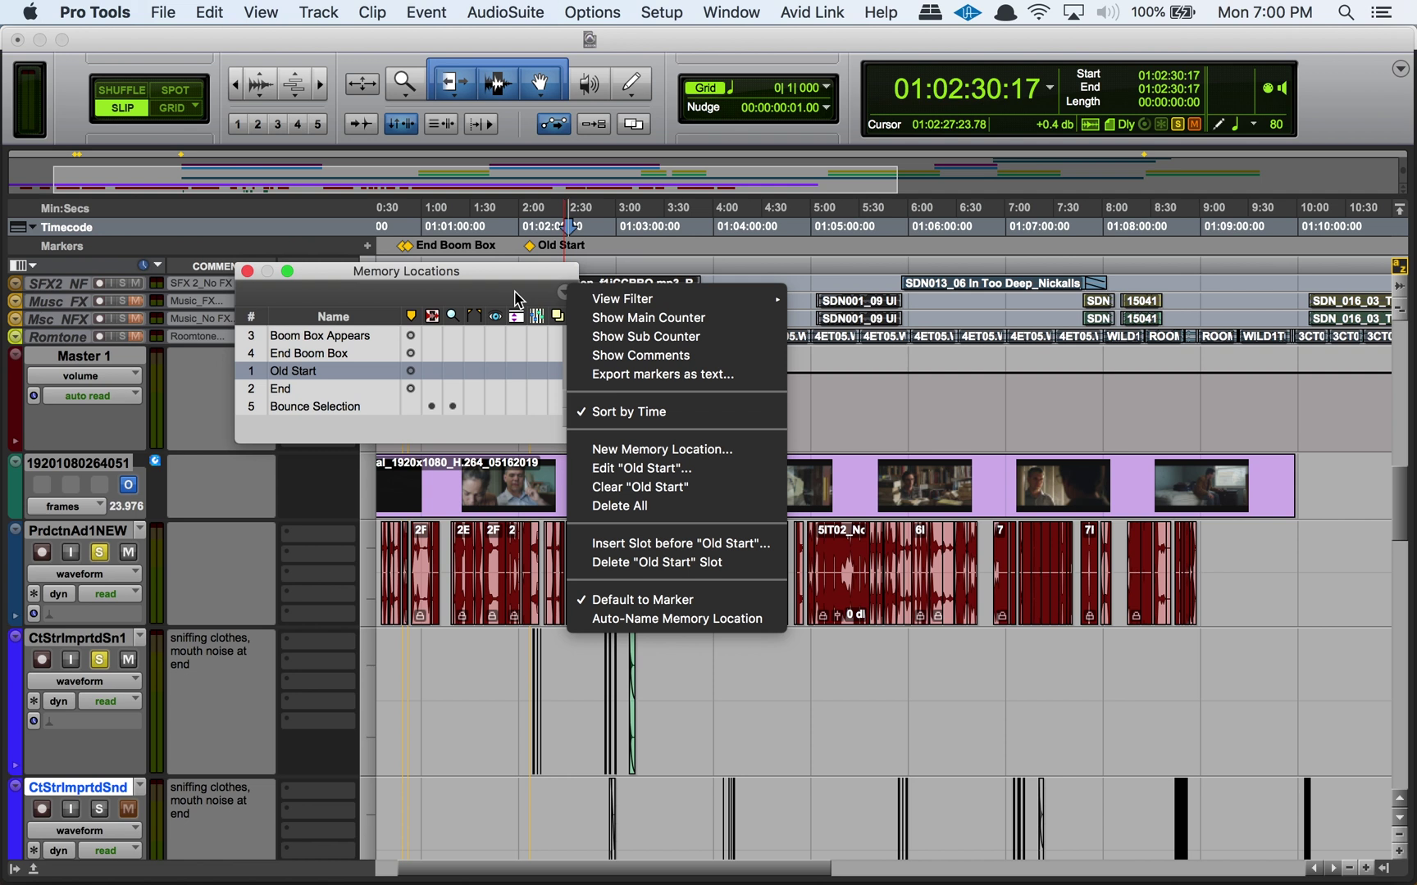
{"action": "left_click", "coordinate": [580, 410]}
{"action": "left_click", "coordinate": [587, 414]}
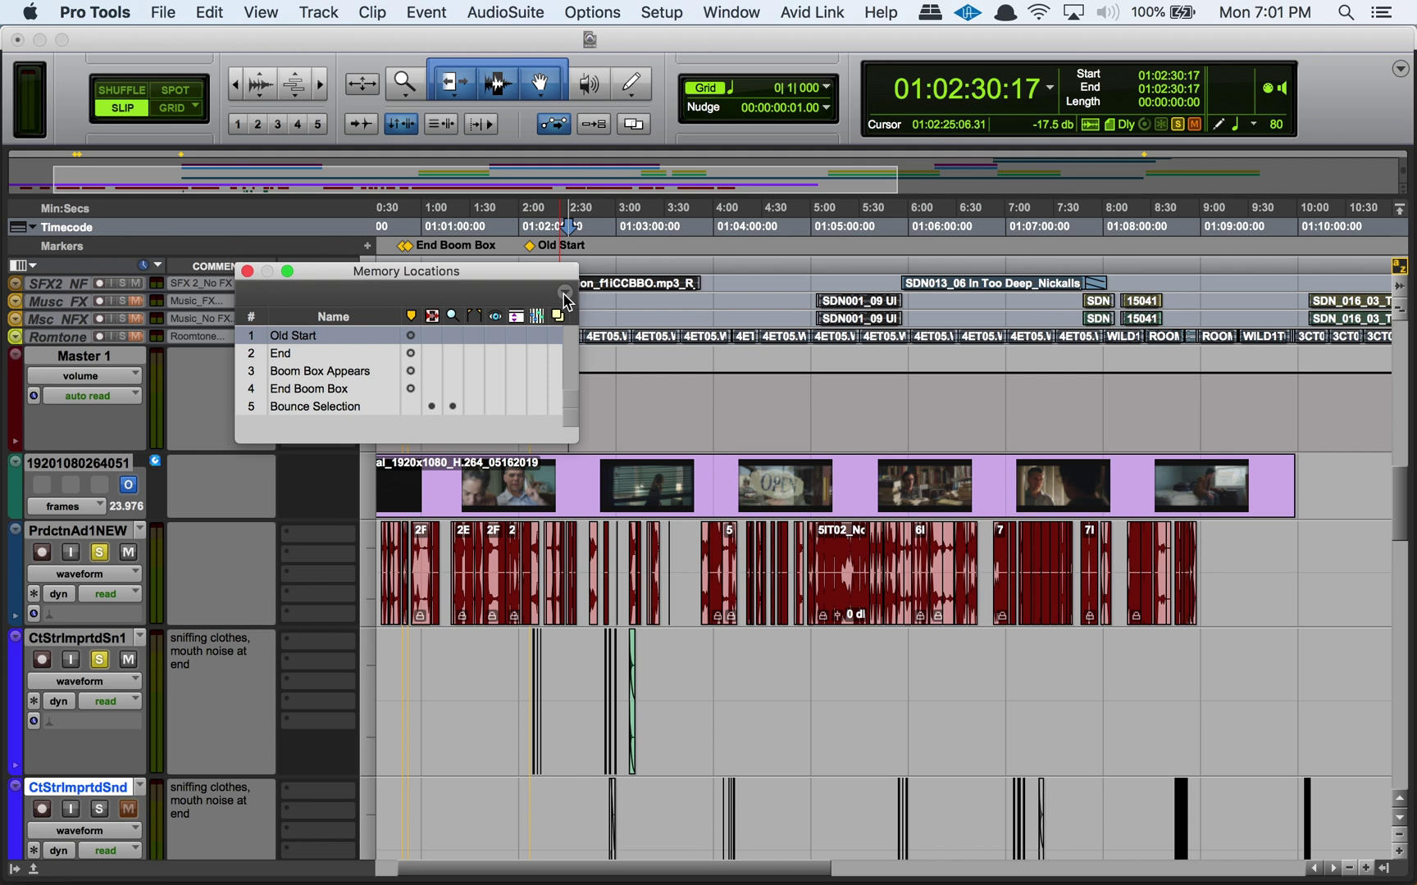
Re-enable Sort by Time so Boom Box Appears and End Boom Box precede Old Start
{"action": "left_click", "coordinate": [565, 293]}
{"action": "left_click", "coordinate": [611, 414]}
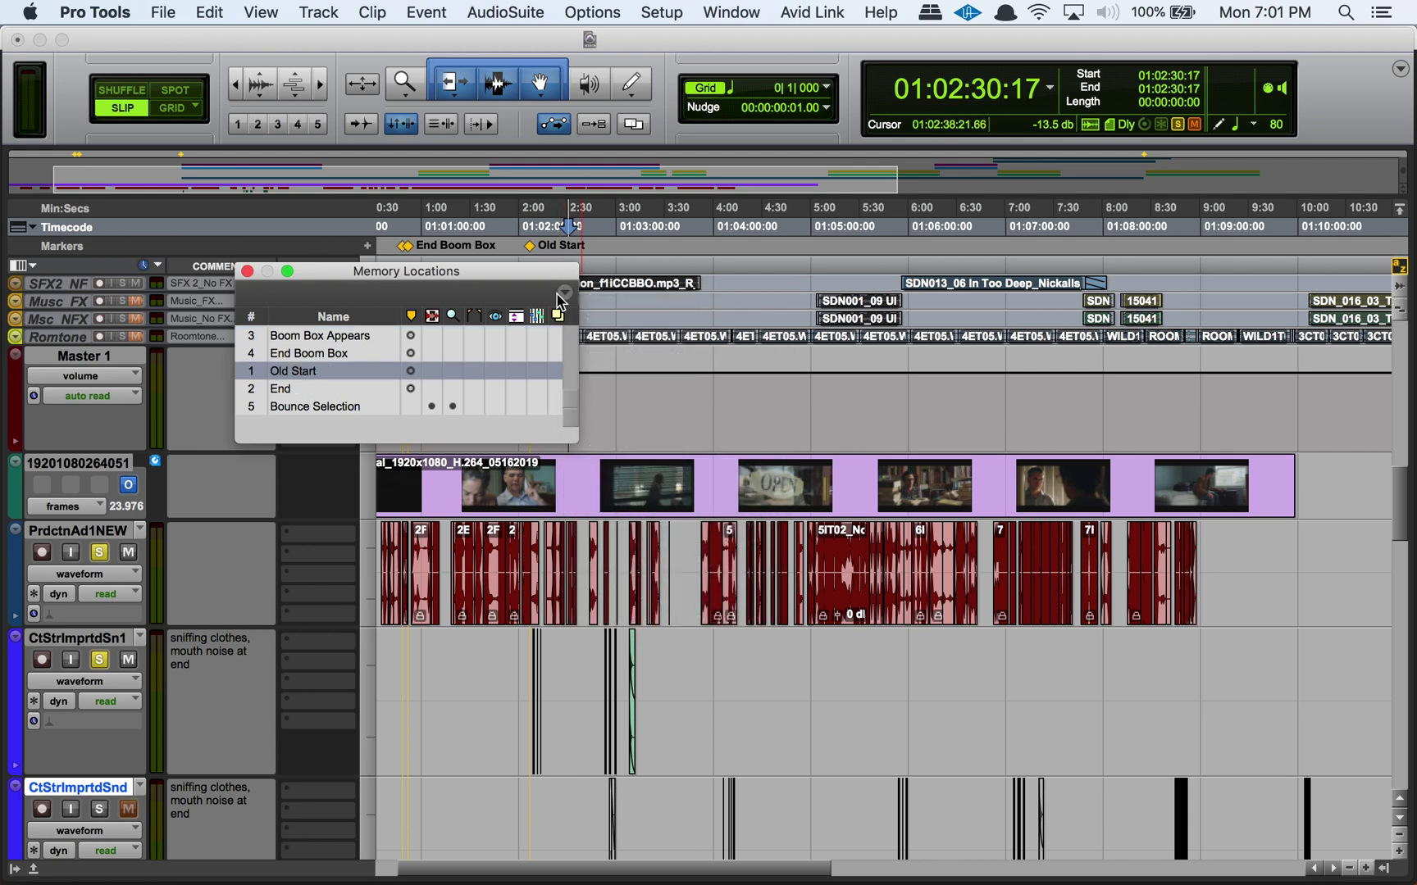
{"action": "left_click", "coordinate": [563, 294]}
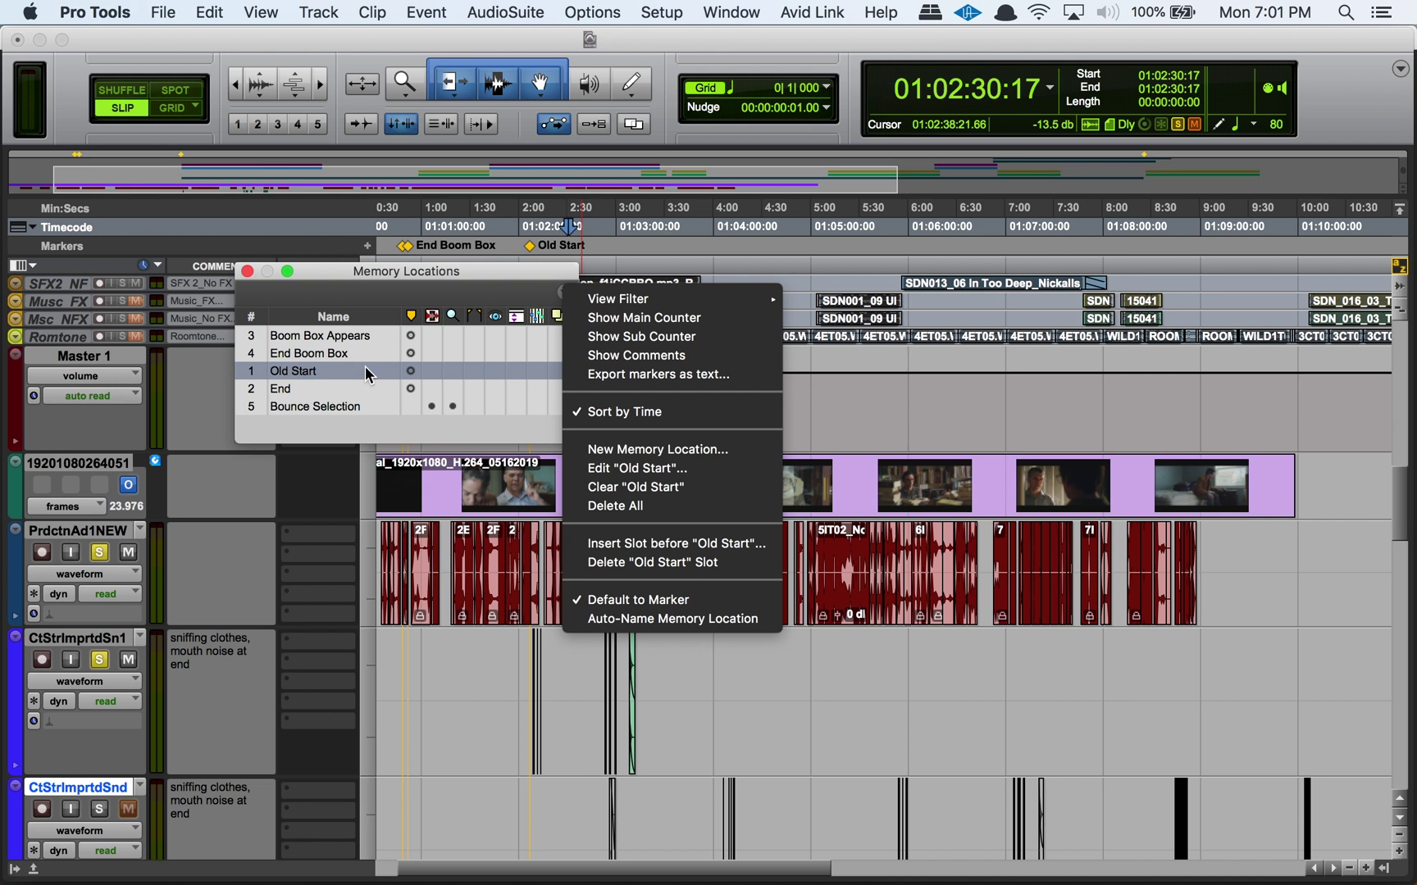
{"action": "key", "text": "Down"}
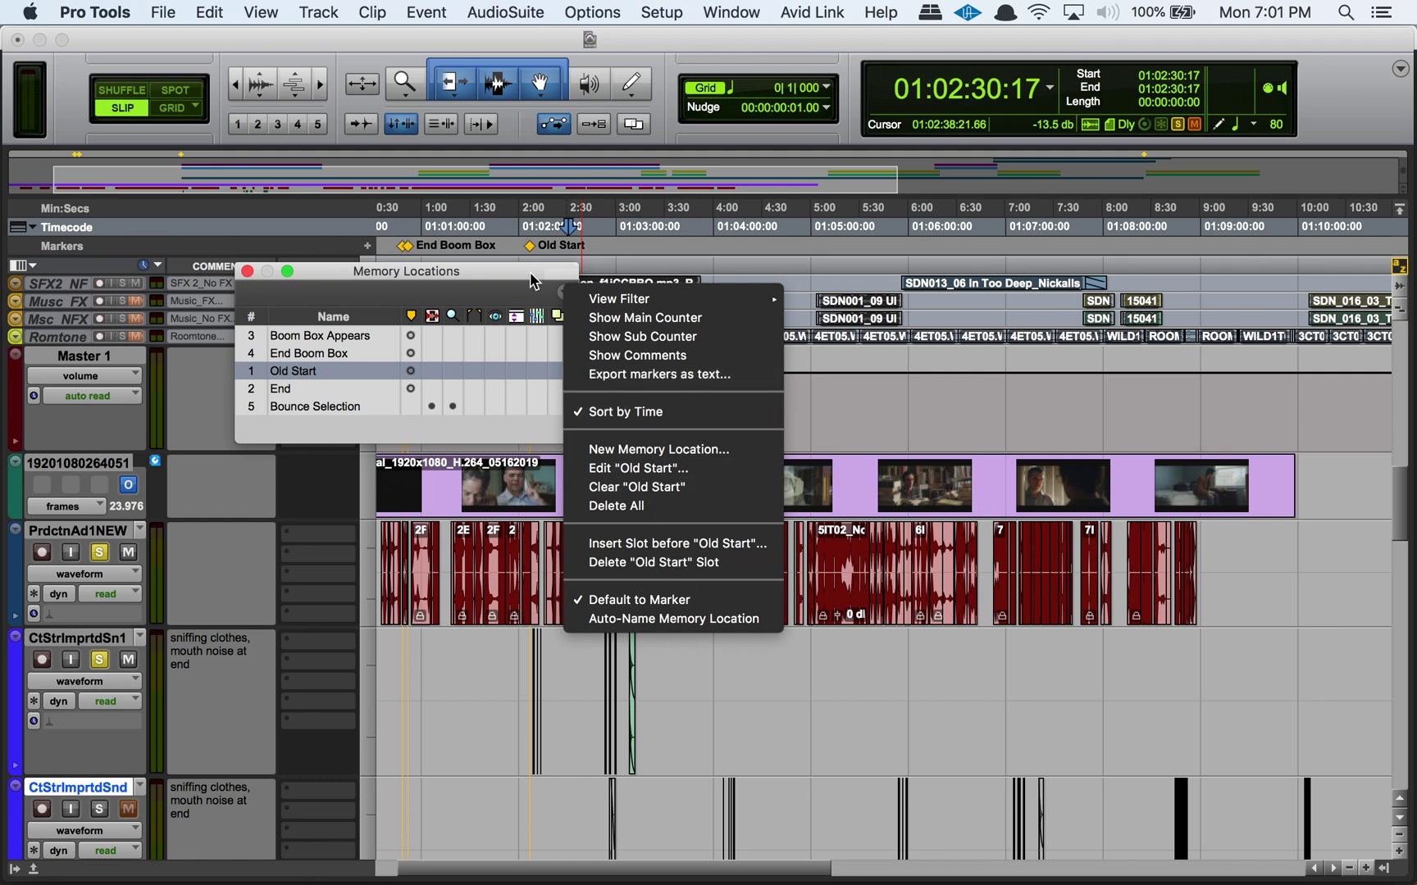
Recall the Old Start location and zoom in around it
{"action": "left_click", "coordinate": [529, 245]}
{"action": "key", "text": "super+bracketright"}
{"action": "key", "text": "super+bracketright"}
{"action": "key", "text": "super+bracketright"}
{"action": "key", "text": "super+bracketright"}
{"action": "key", "text": "super+bracketright"}
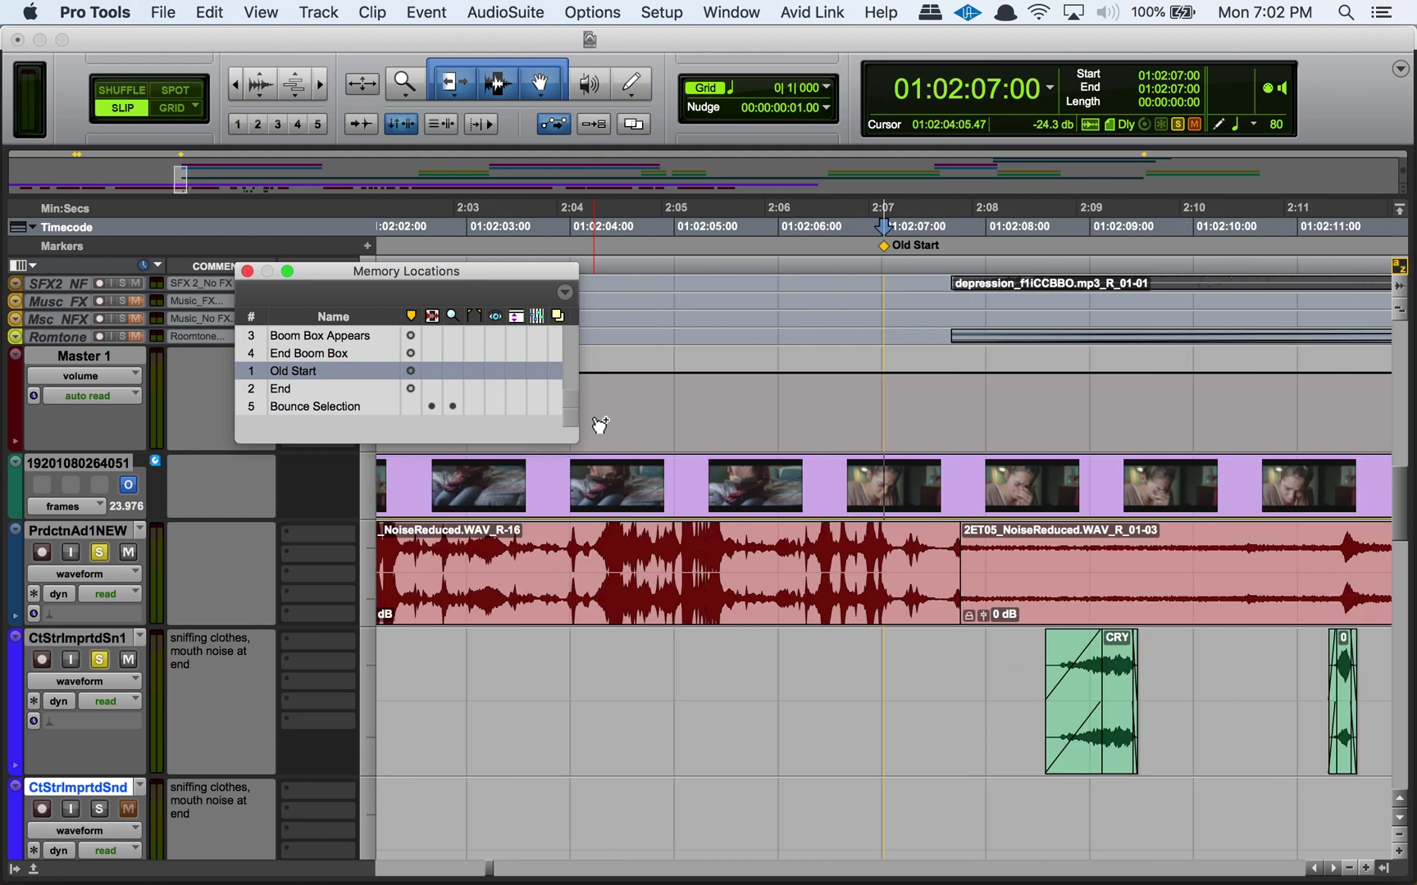
{"action": "key", "text": "super+bracketright"}
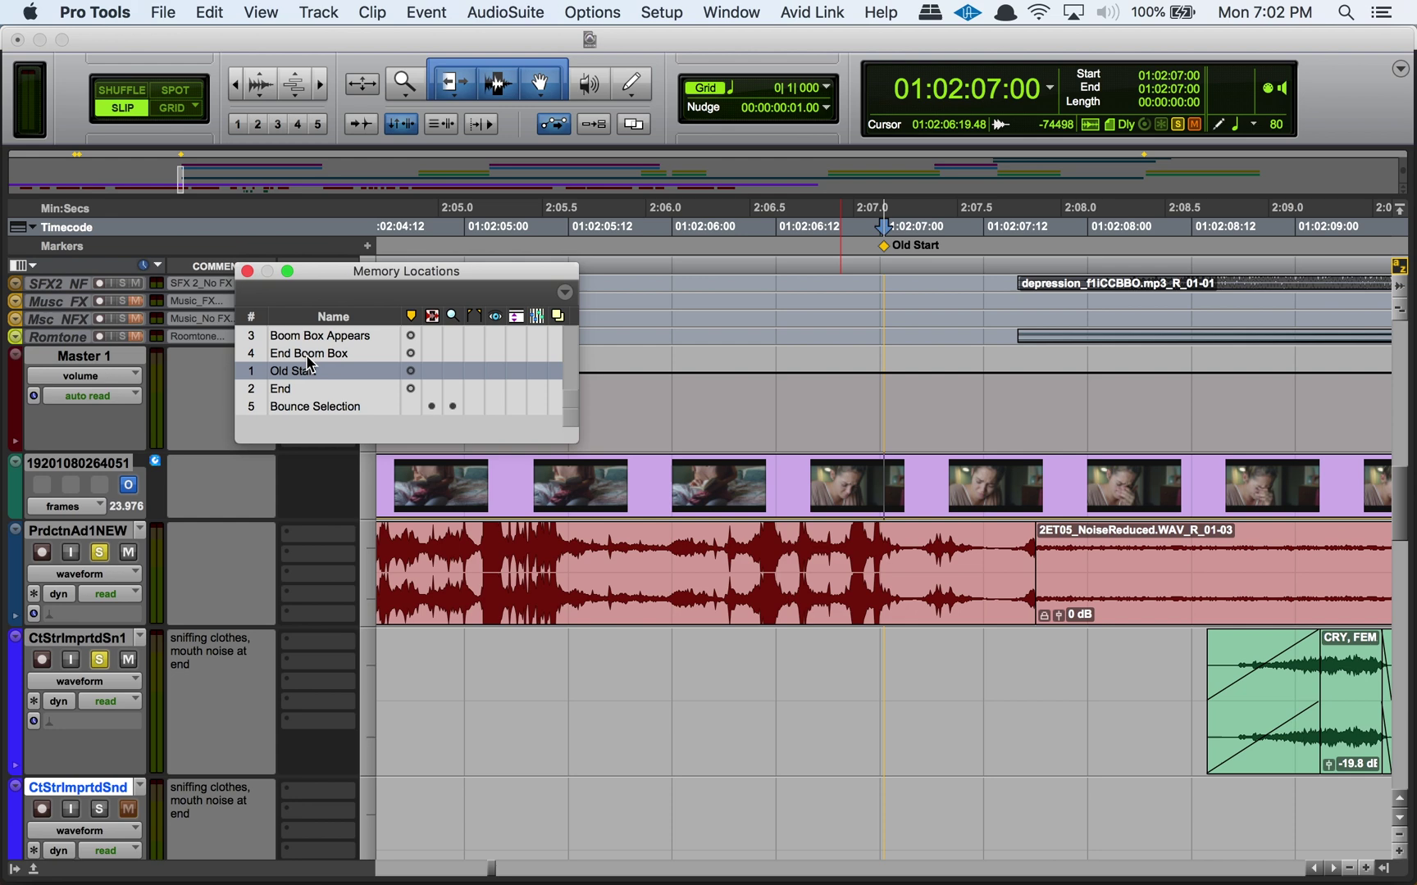
Jump through End Boom Box, Boom Box Appears and Old Start, then recall Bounce Selection (01:00:00:00–01:09:59:02)
{"action": "left_click", "coordinate": [307, 357]}
{"action": "left_click", "coordinate": [306, 336]}
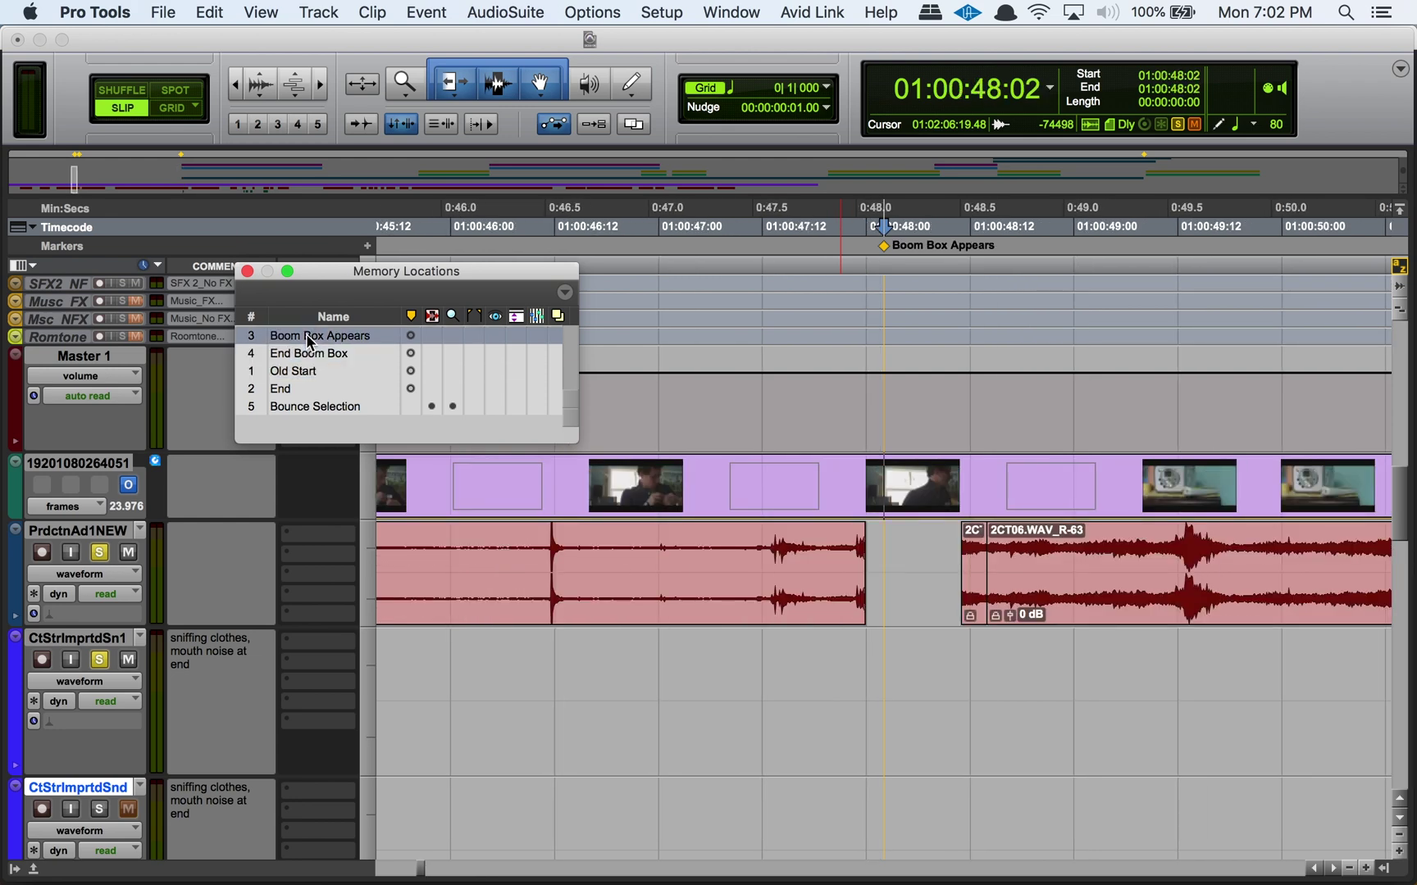
{"action": "left_click", "coordinate": [352, 356]}
{"action": "left_click", "coordinate": [339, 366]}
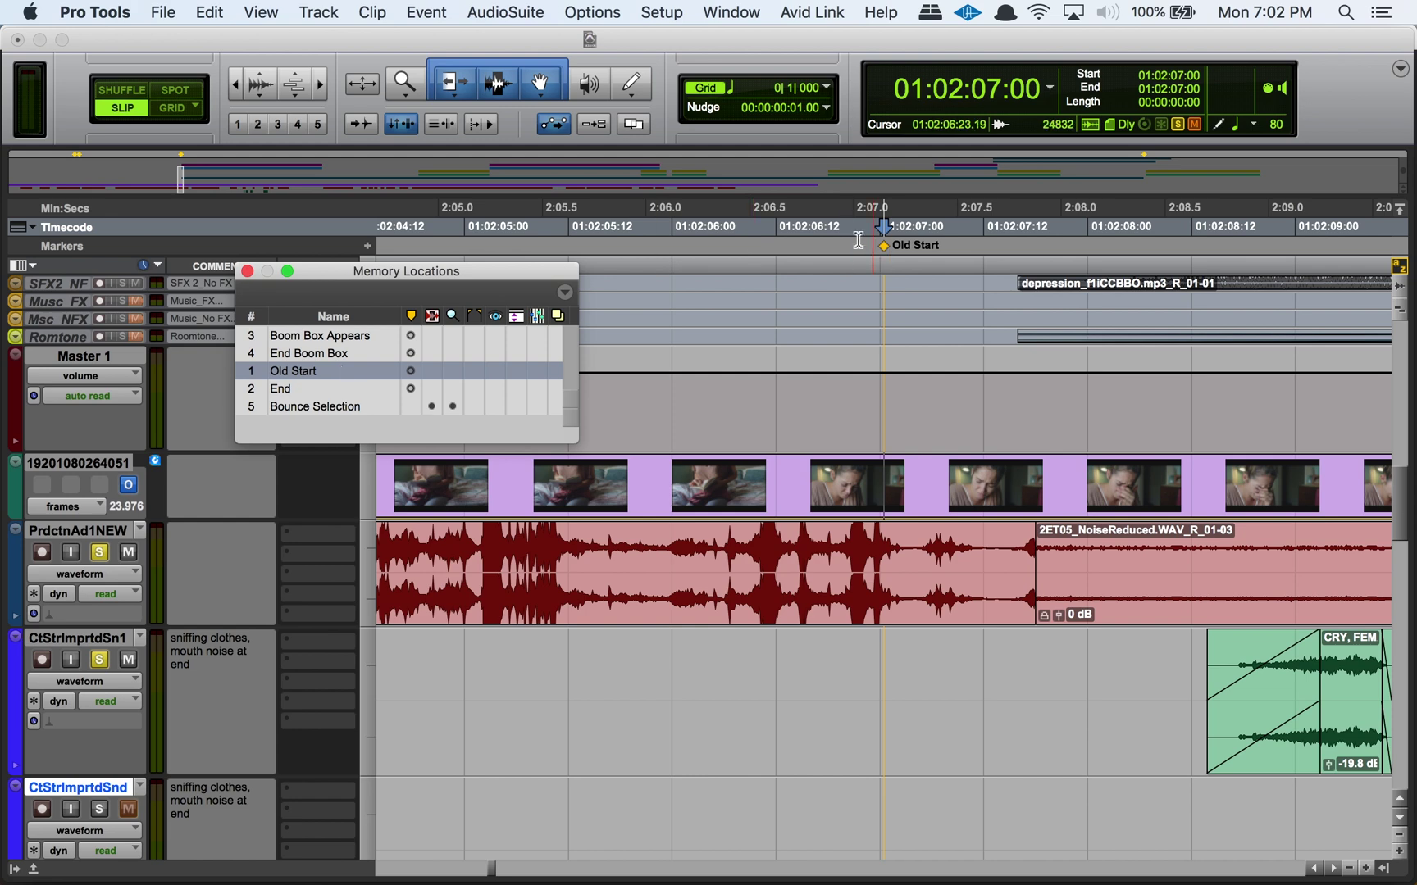
{"action": "left_click", "coordinate": [300, 408]}
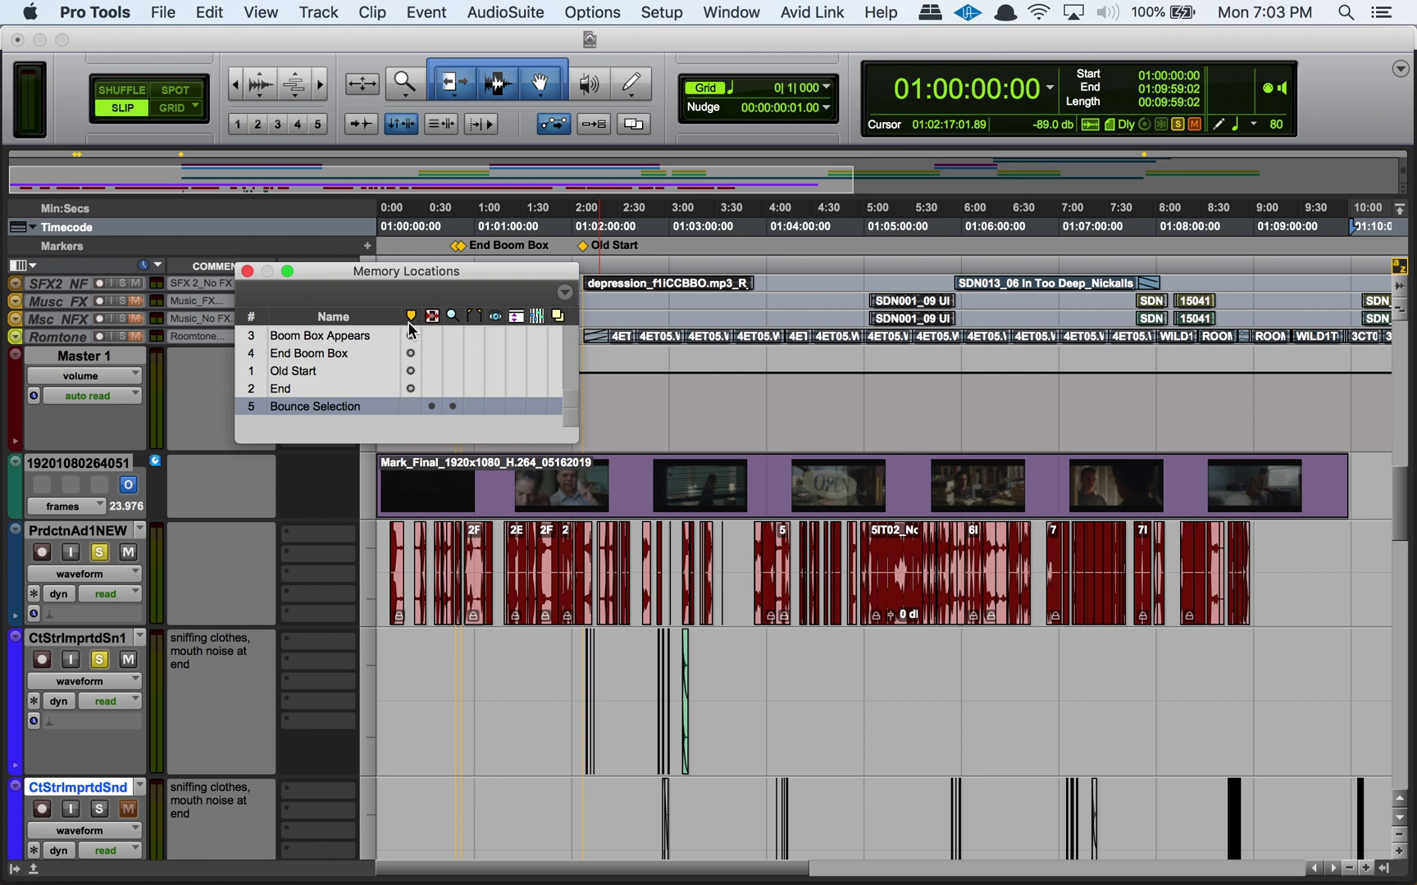
{"action": "left_click", "coordinate": [279, 343]}
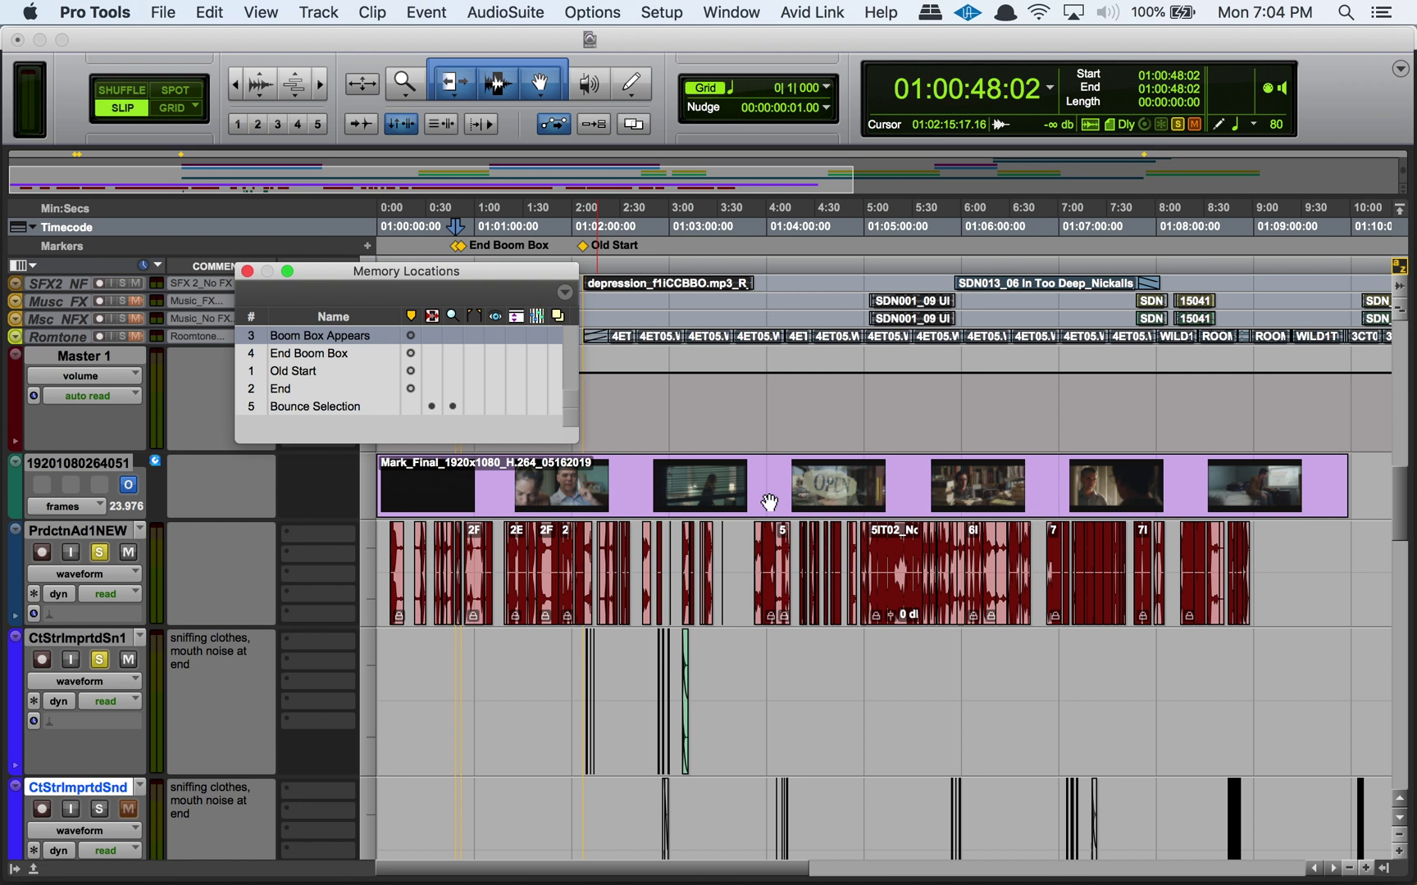
{"action": "left_click", "coordinate": [314, 404]}
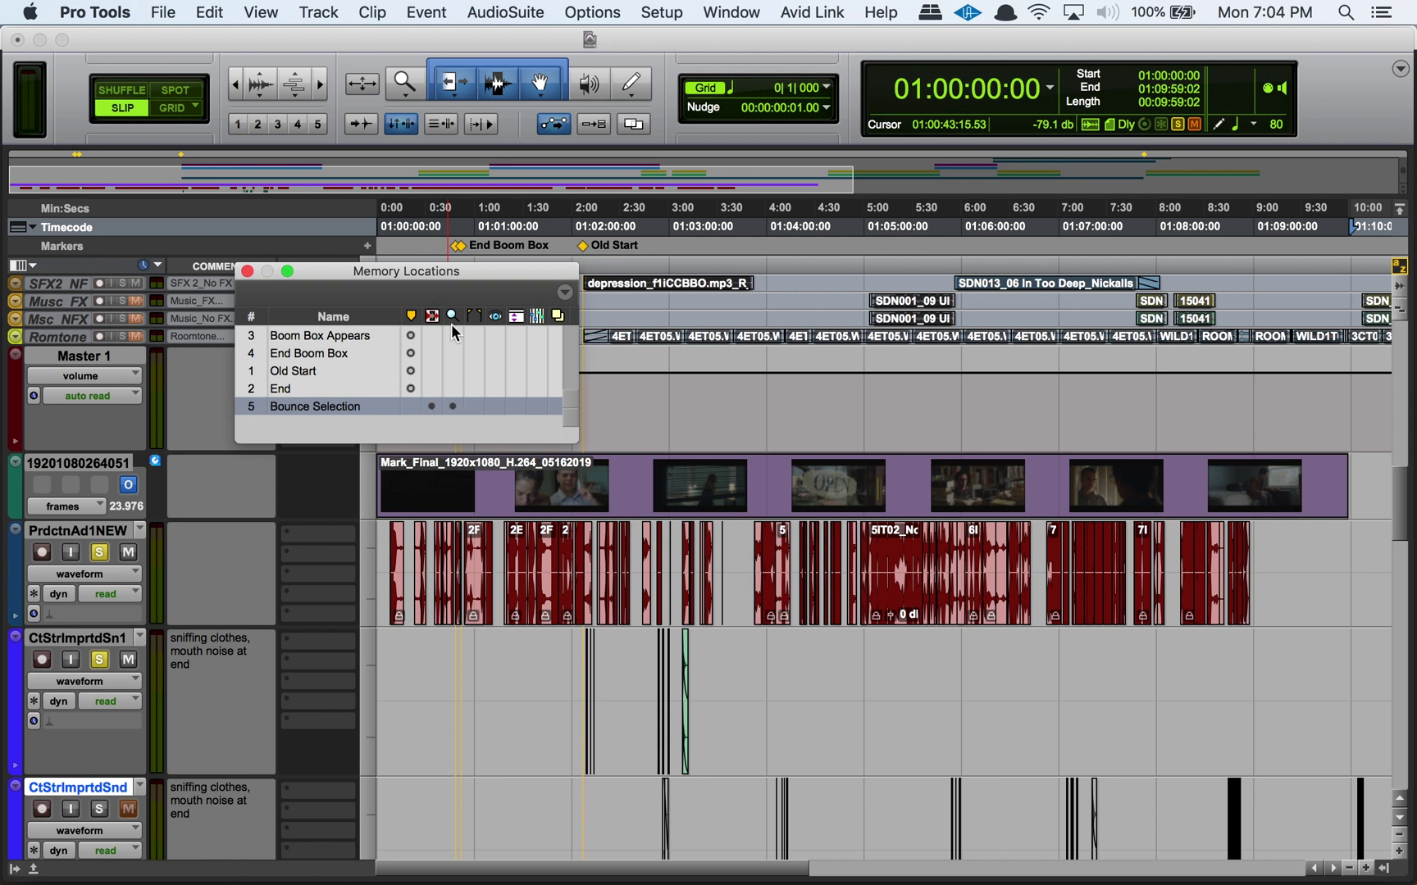
Enable Zoom Settings on Bounce Selection, then recall it, End, and Bounce Selection to verify the zoom
{"action": "left_click", "coordinate": [452, 407]}
{"action": "left_click", "coordinate": [454, 410]}
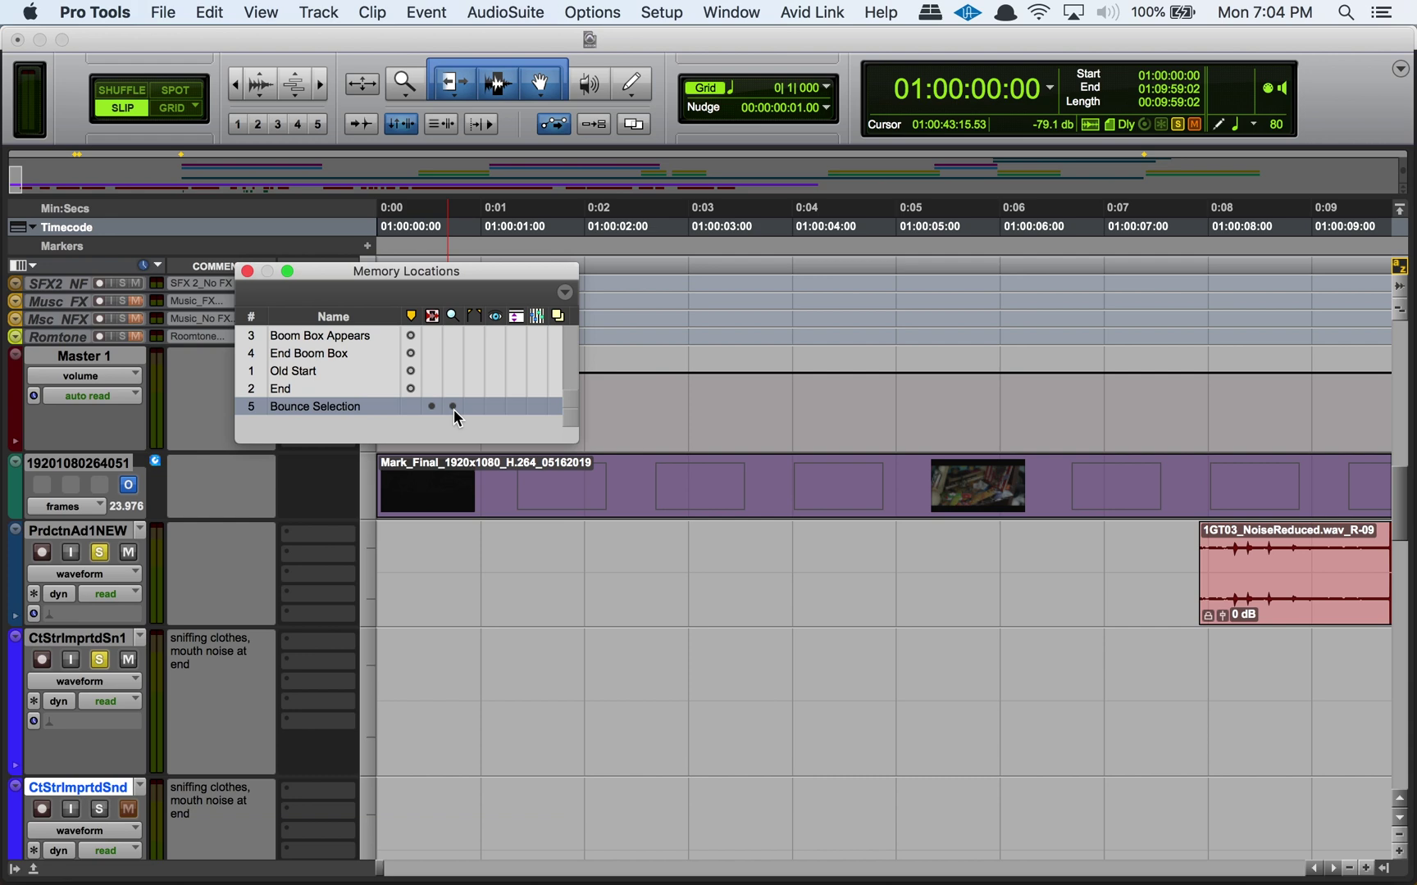
{"action": "left_click", "coordinate": [377, 390]}
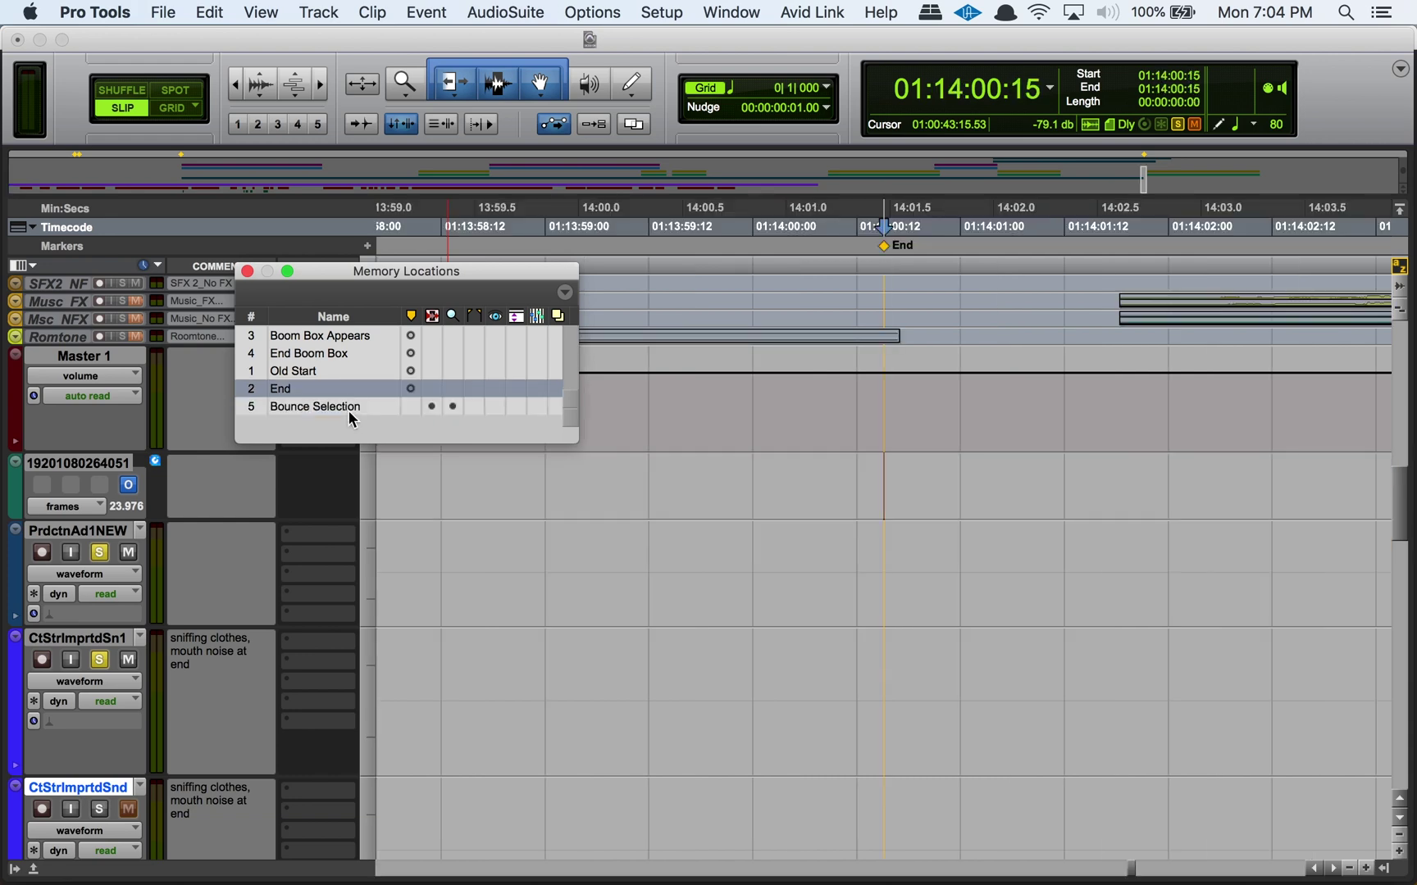
{"action": "left_click", "coordinate": [348, 409]}
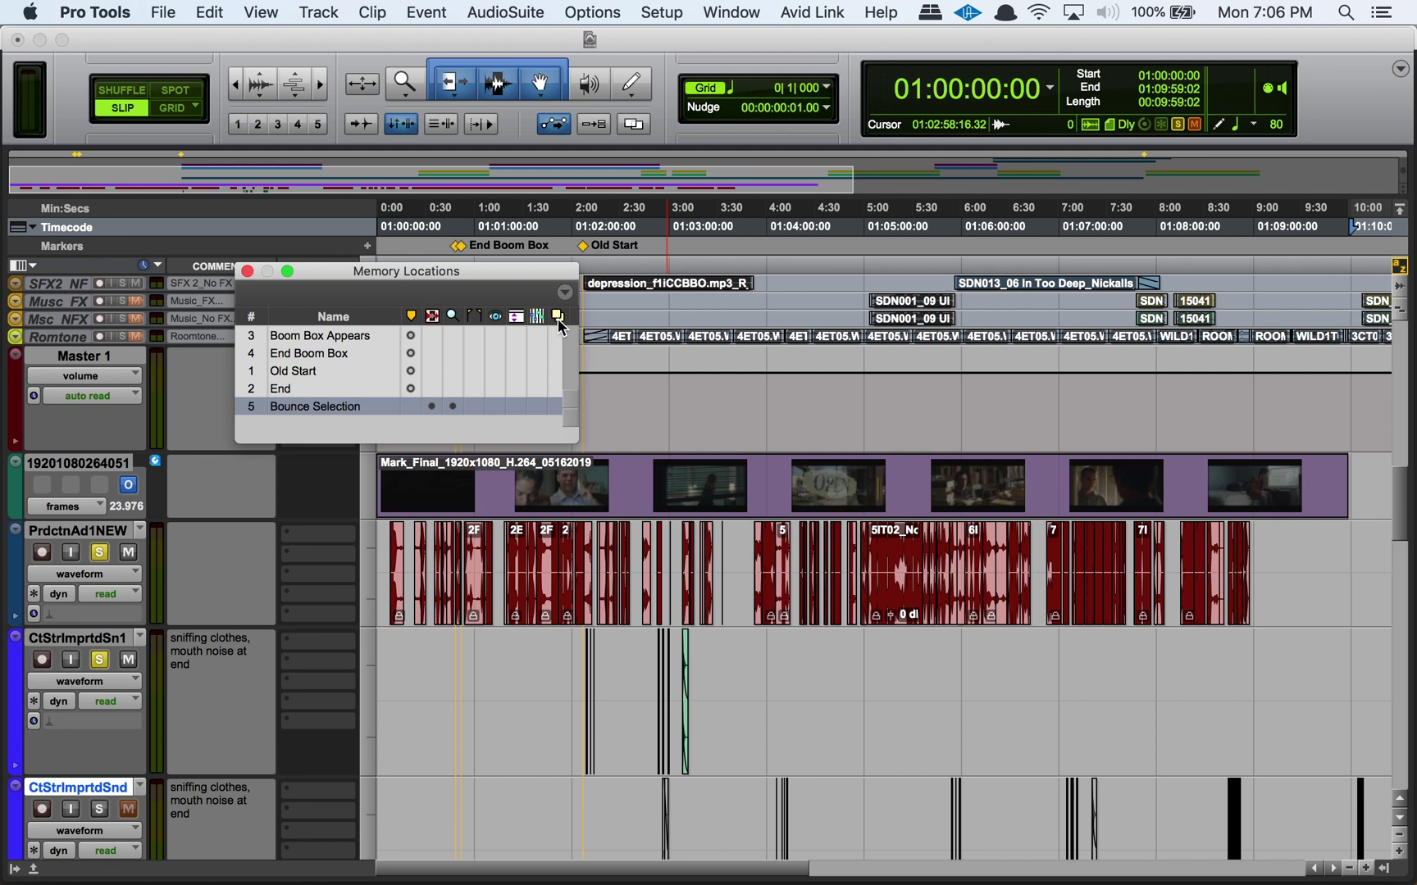
Create a Location 6 marker with Zoom Settings from the keypad-Enter New Memory Location dialog
{"action": "key", "text": "KP_Enter"}
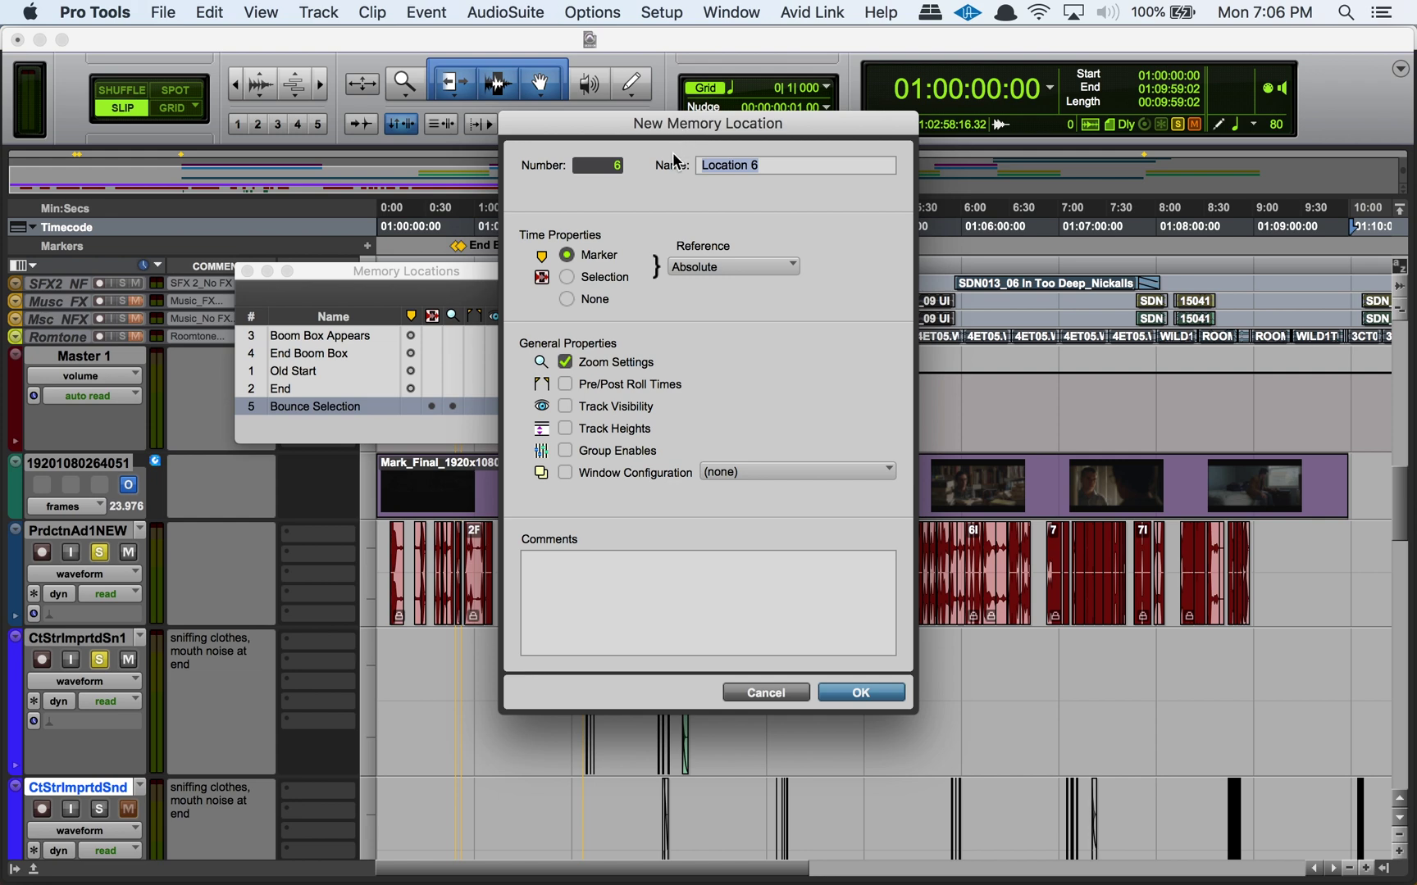
{"action": "left_click", "coordinate": [861, 693]}
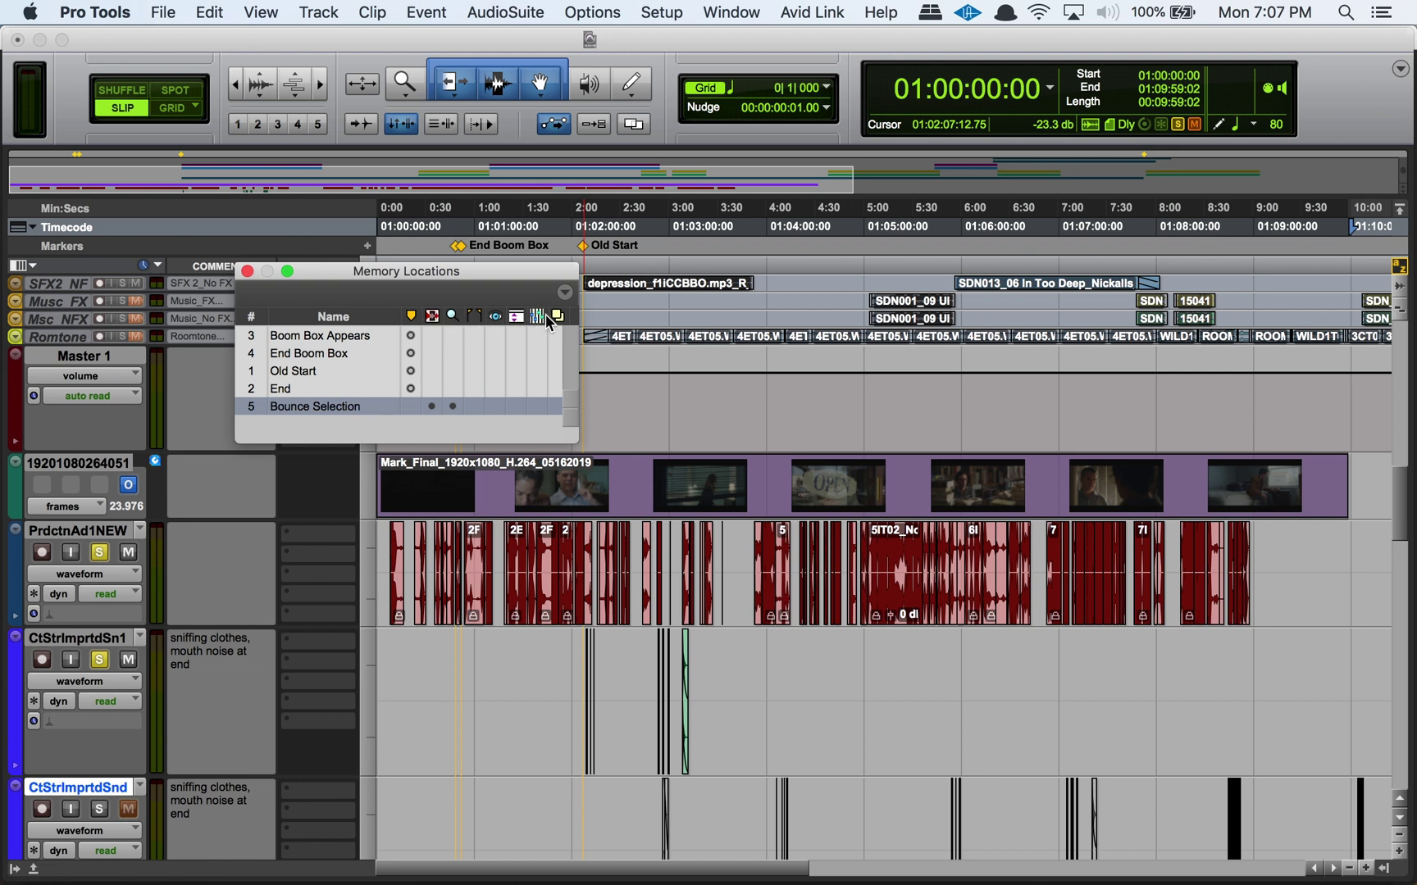
Toggle the Marker, Selection and Zoom filters off, then Selection and Marker back on, listing all five entries
{"action": "left_click", "coordinate": [411, 317]}
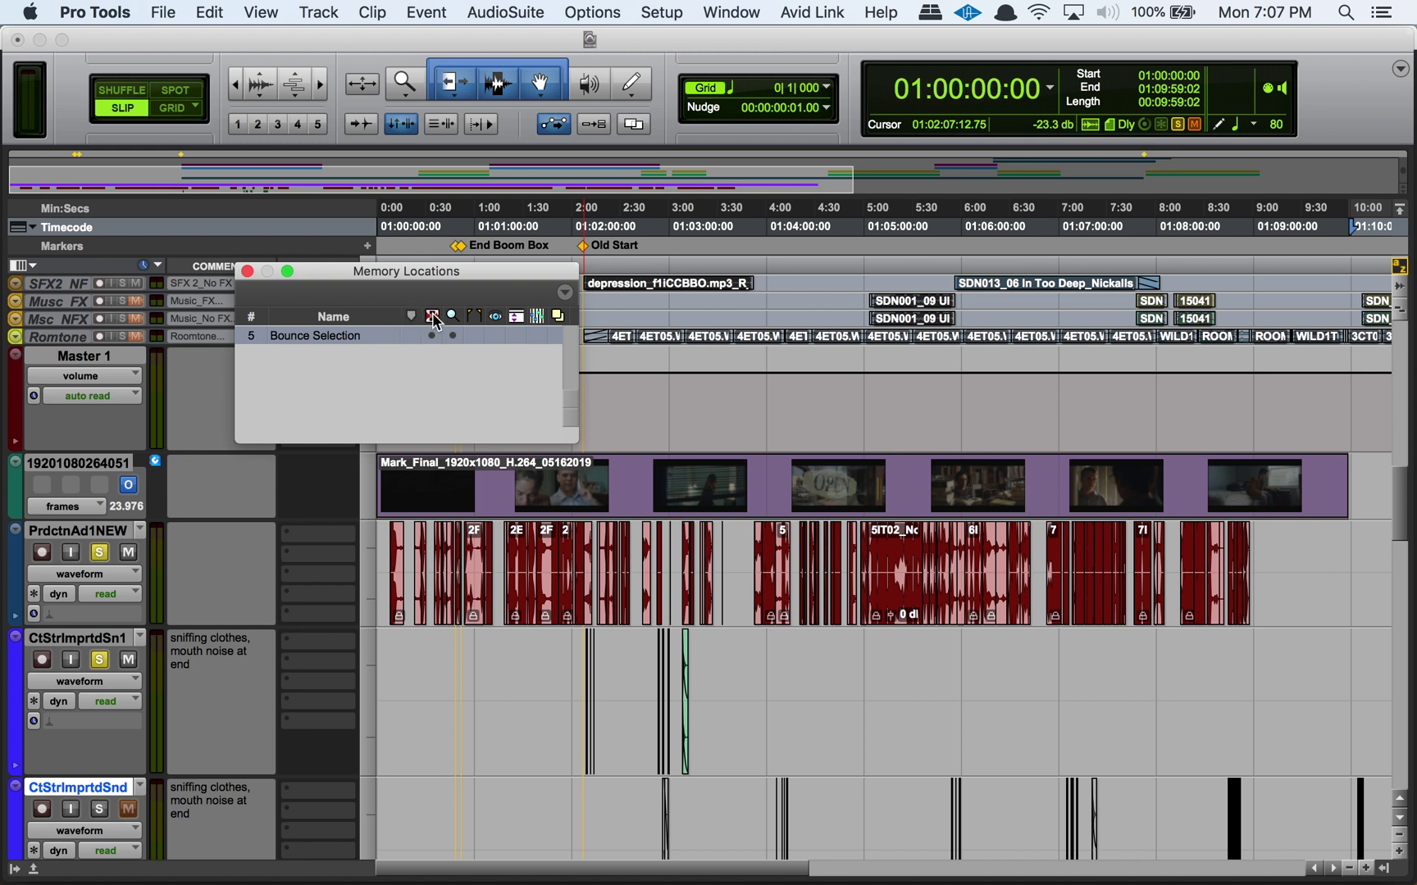
{"action": "left_click", "coordinate": [432, 317]}
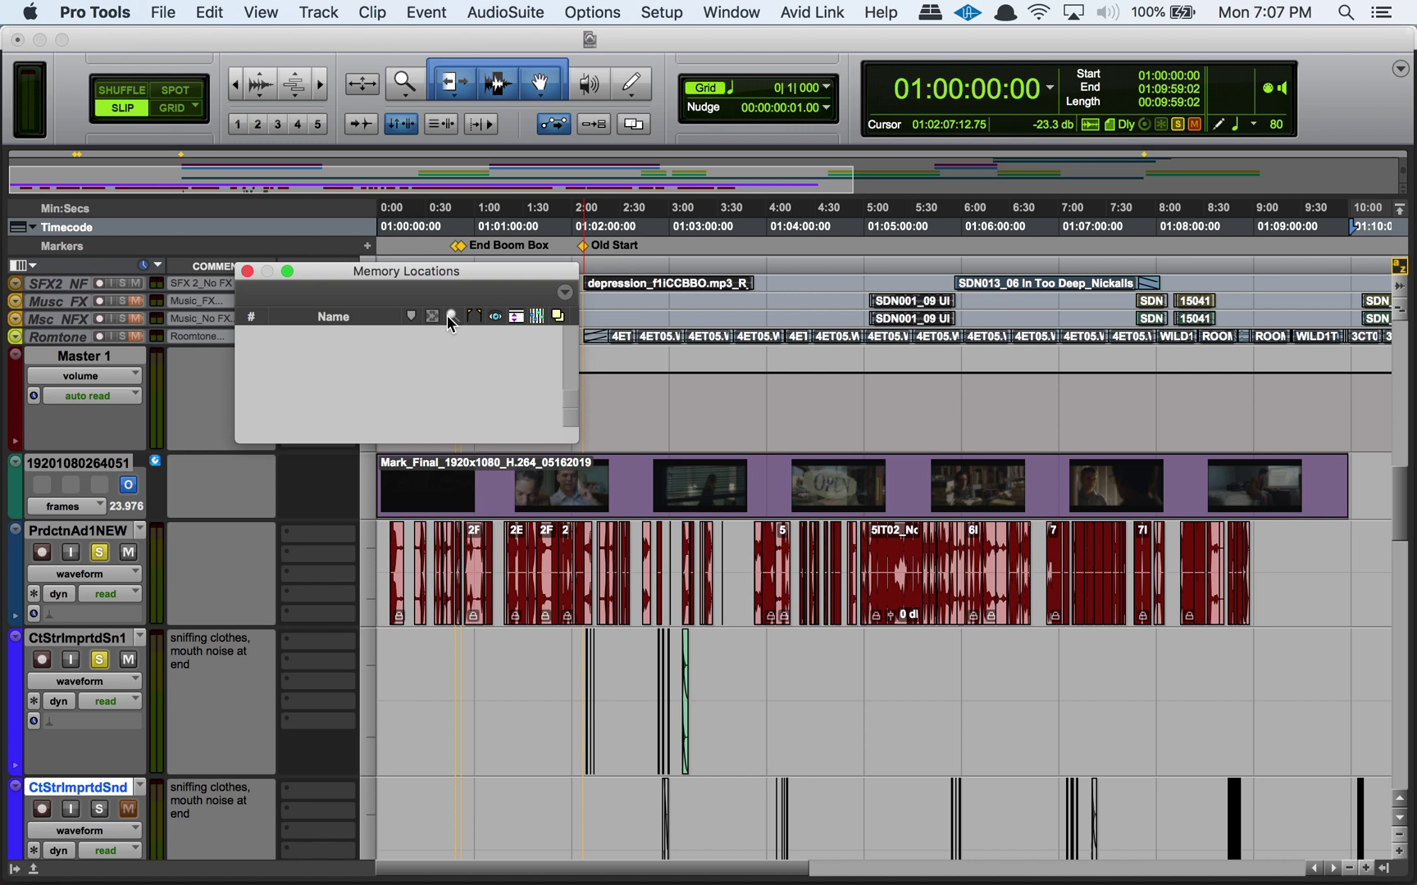
{"action": "left_click", "coordinate": [451, 316]}
{"action": "left_click", "coordinate": [429, 316]}
{"action": "left_click", "coordinate": [410, 316]}
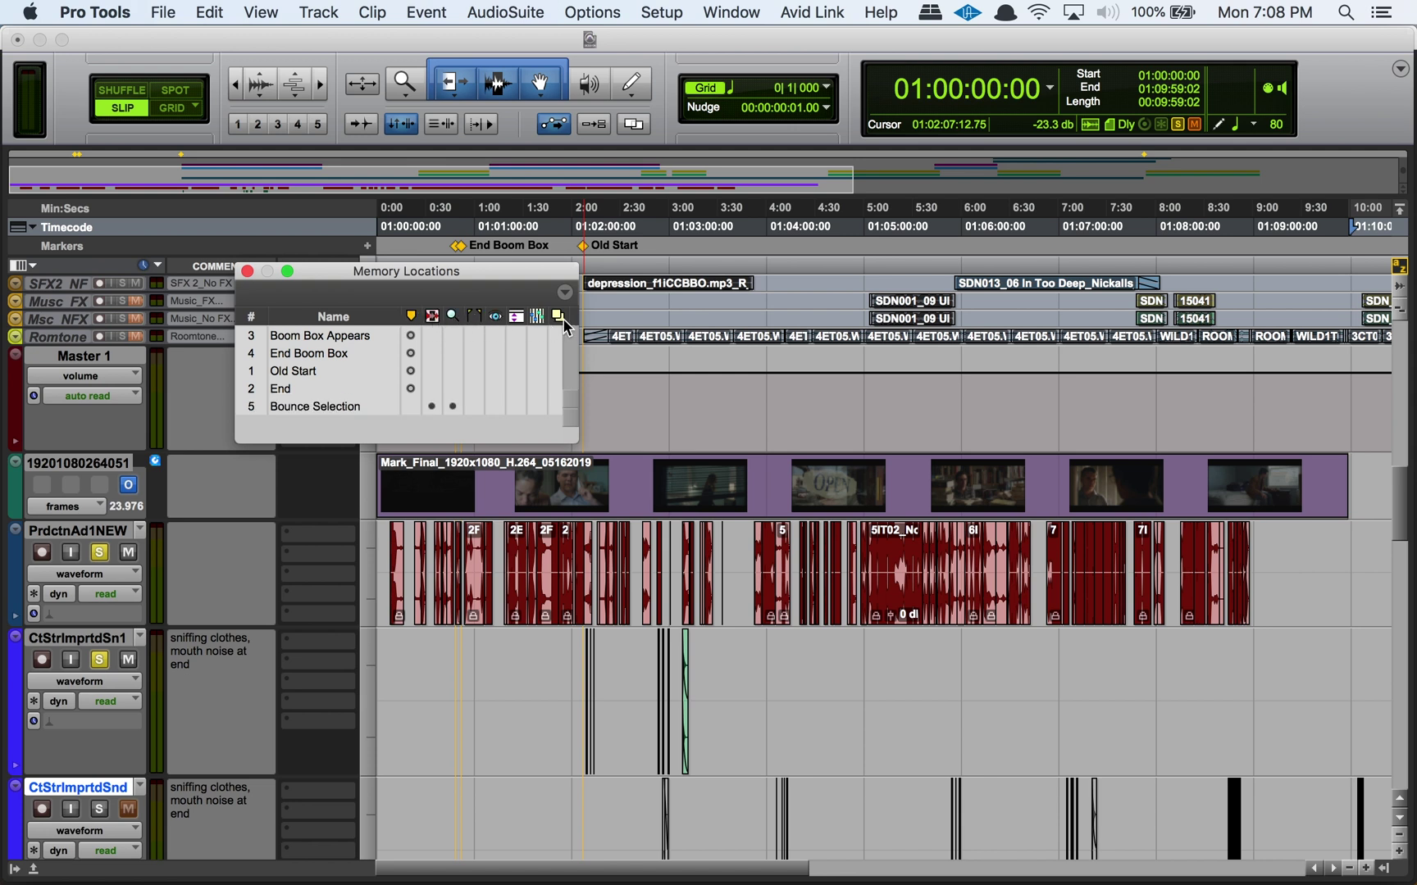
Inspect the View Filter submenu in the Memory Locations options, dismiss it, and reopen the options
{"action": "left_click", "coordinate": [564, 293]}
{"action": "mouse_move", "coordinate": [610, 309]}
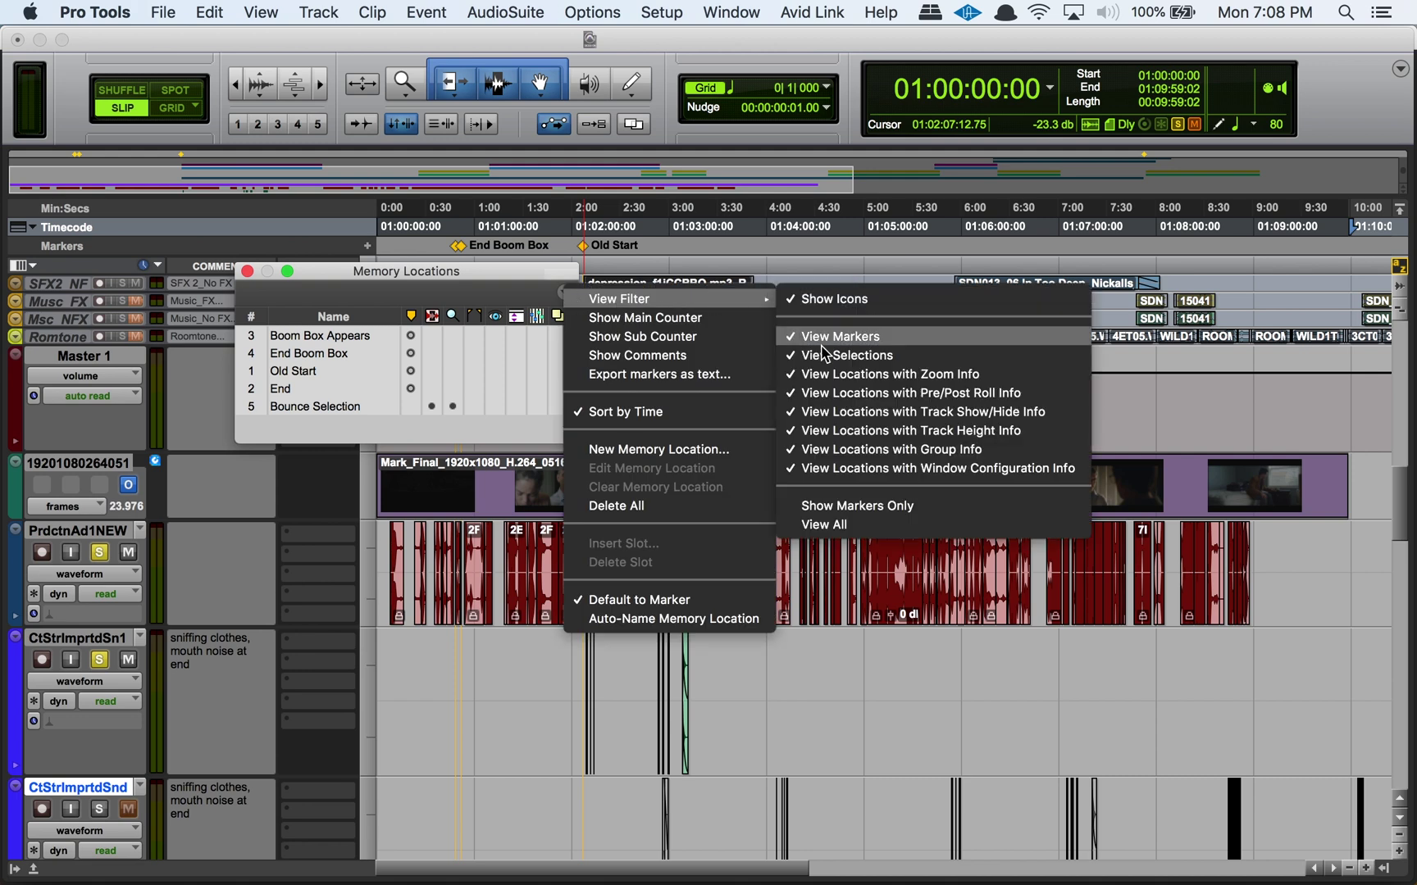
{"action": "left_click", "coordinate": [861, 432]}
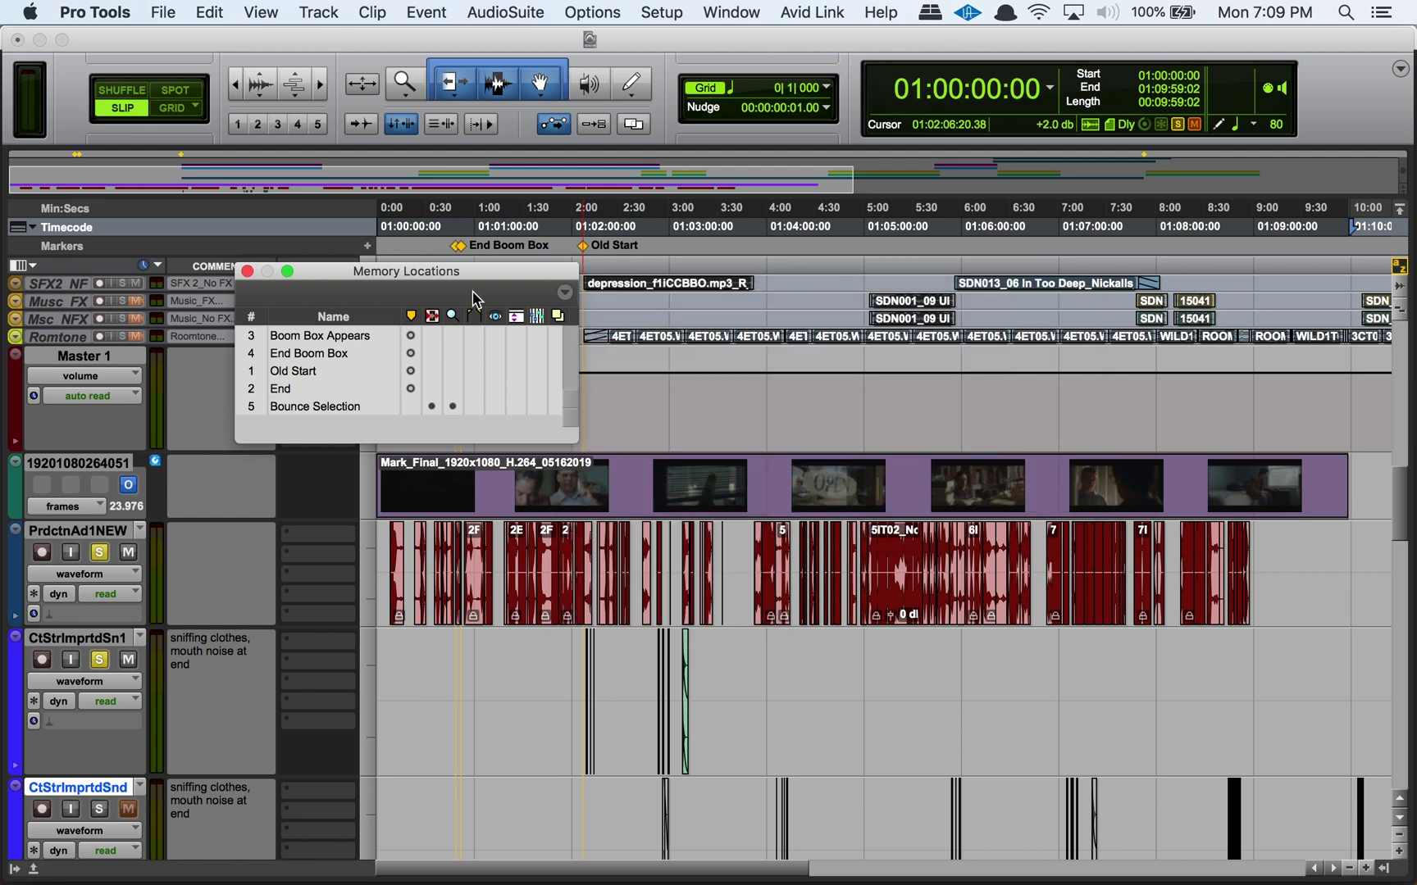
{"action": "left_click", "coordinate": [564, 292]}
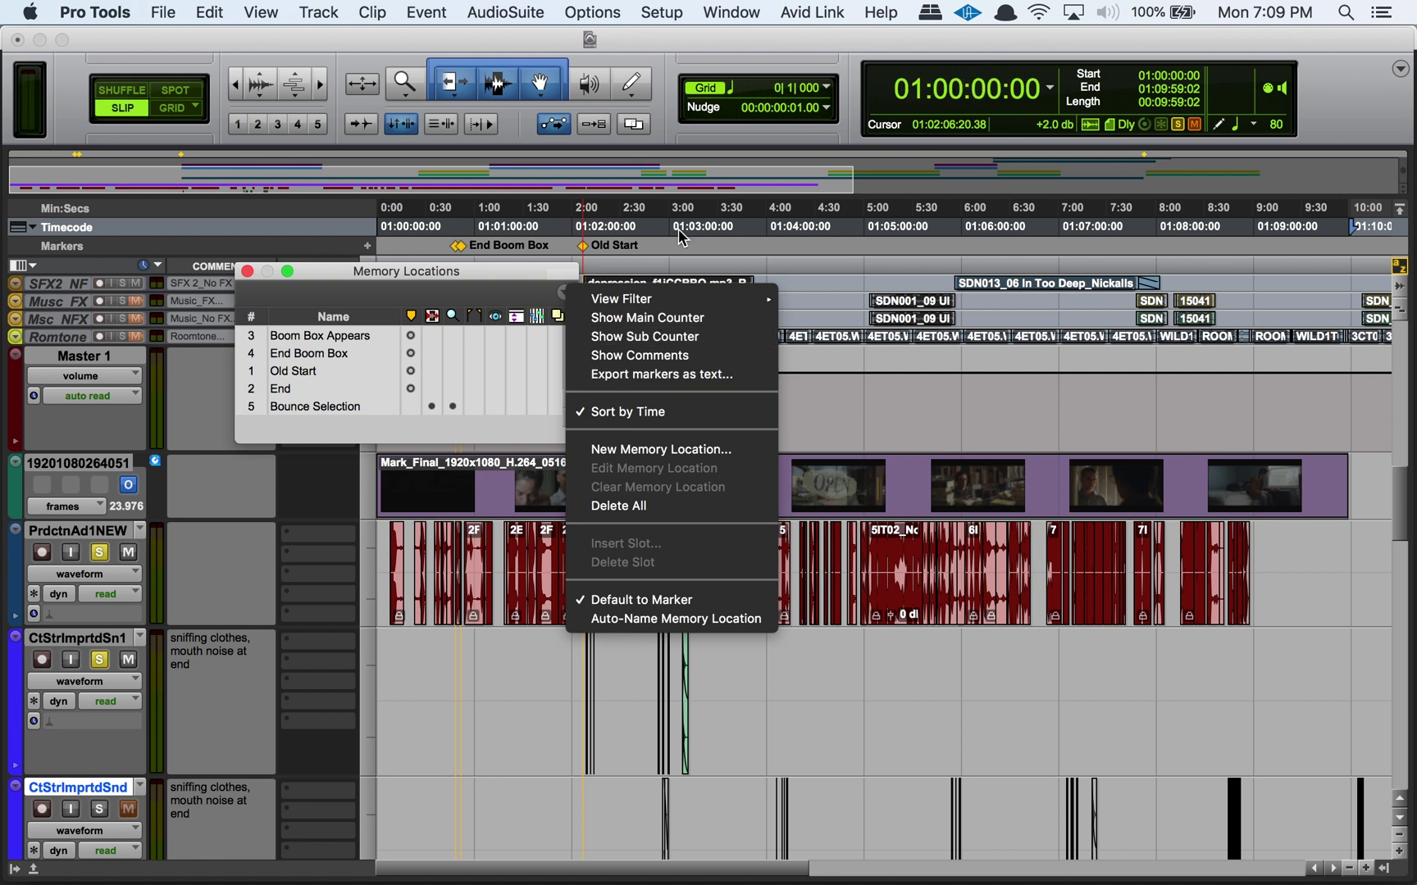
Show the main and Samples sub counter columns and set the main counter to Min:Secs
{"action": "left_click", "coordinate": [631, 317]}
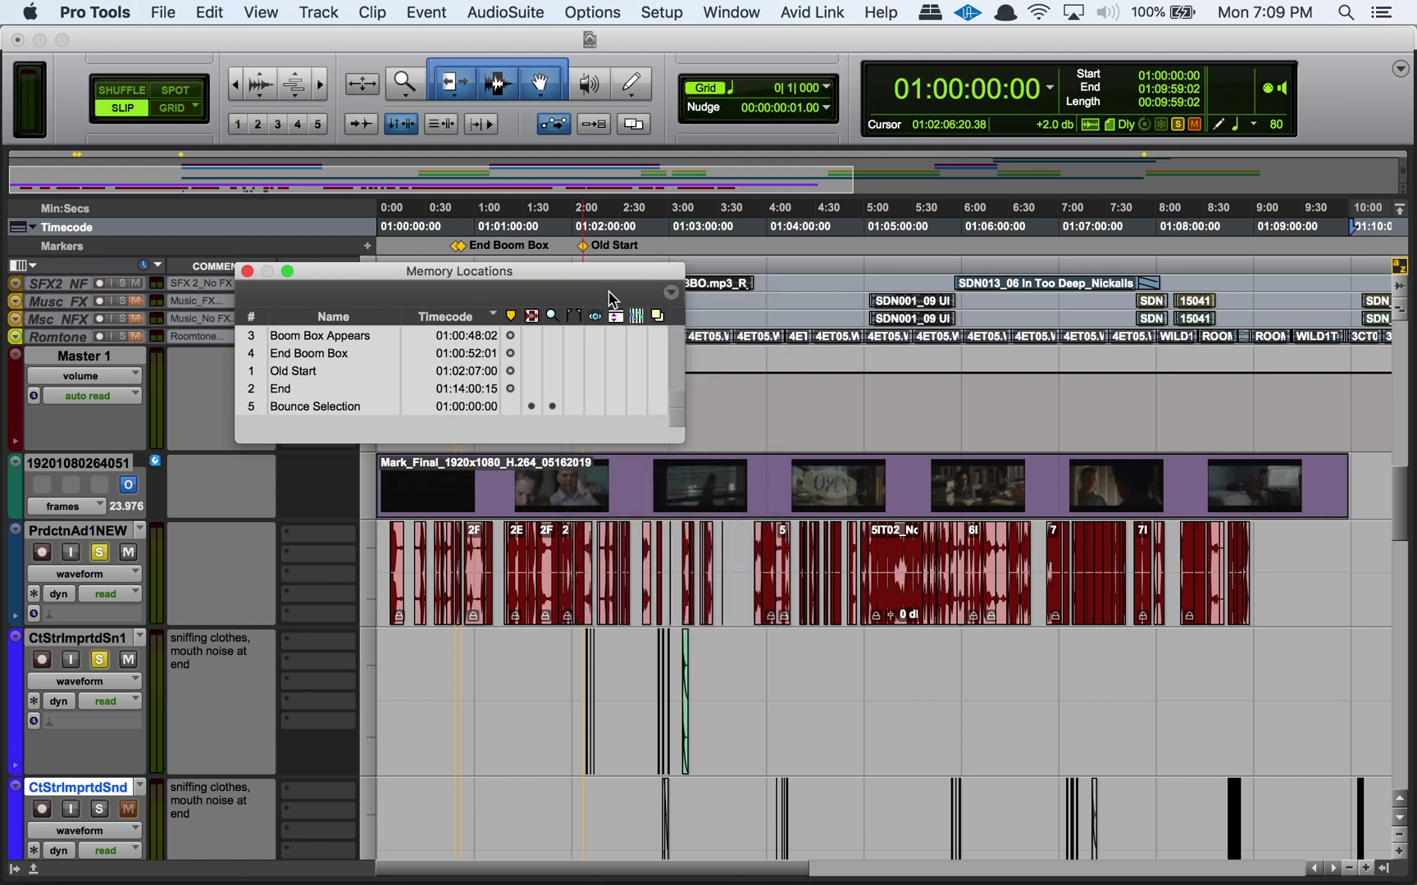
{"action": "left_click", "coordinate": [665, 294]}
{"action": "left_click", "coordinate": [682, 336]}
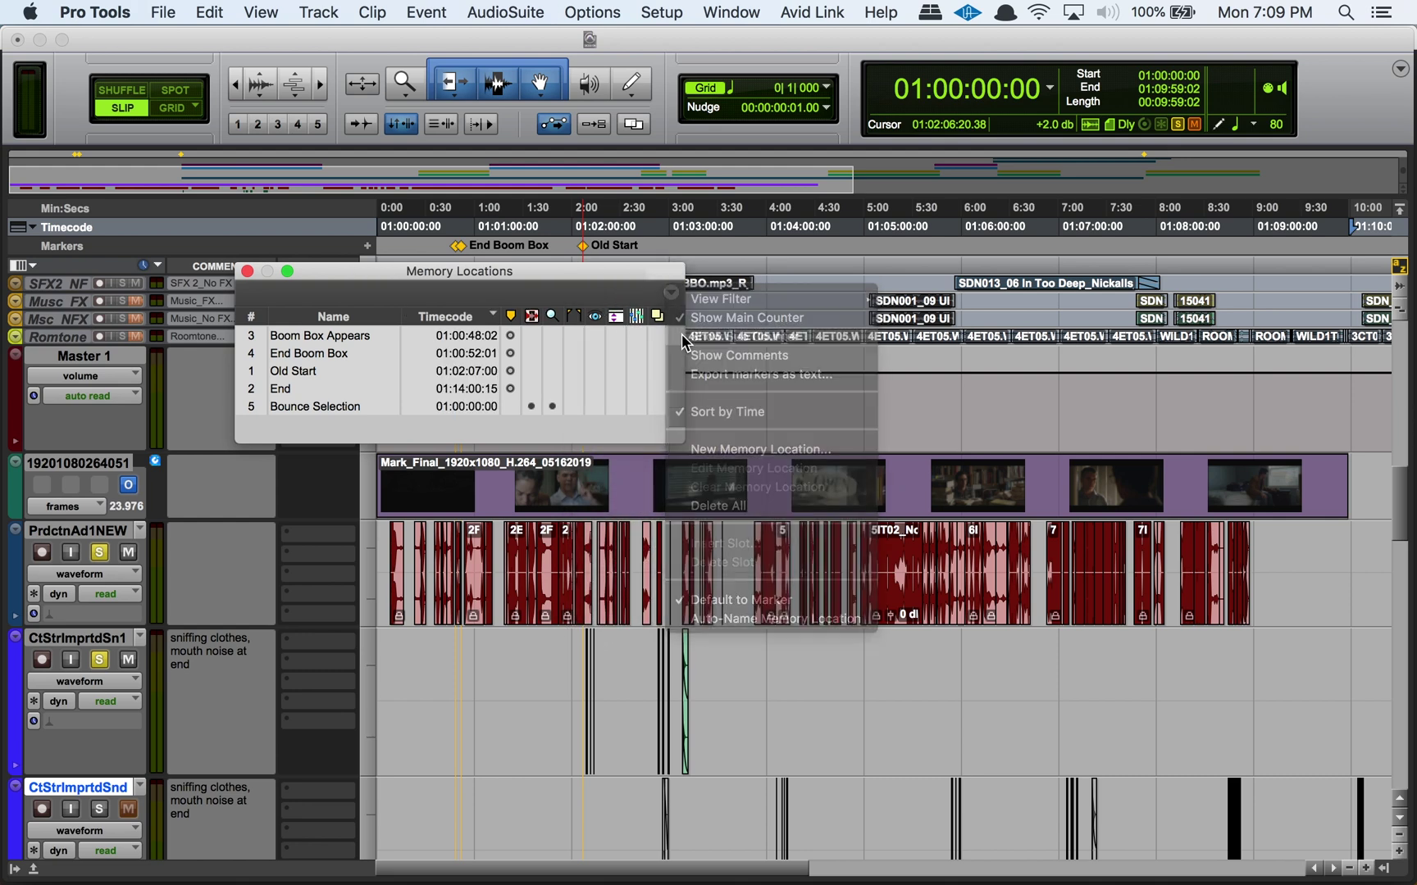
{"action": "left_click", "coordinate": [495, 315]}
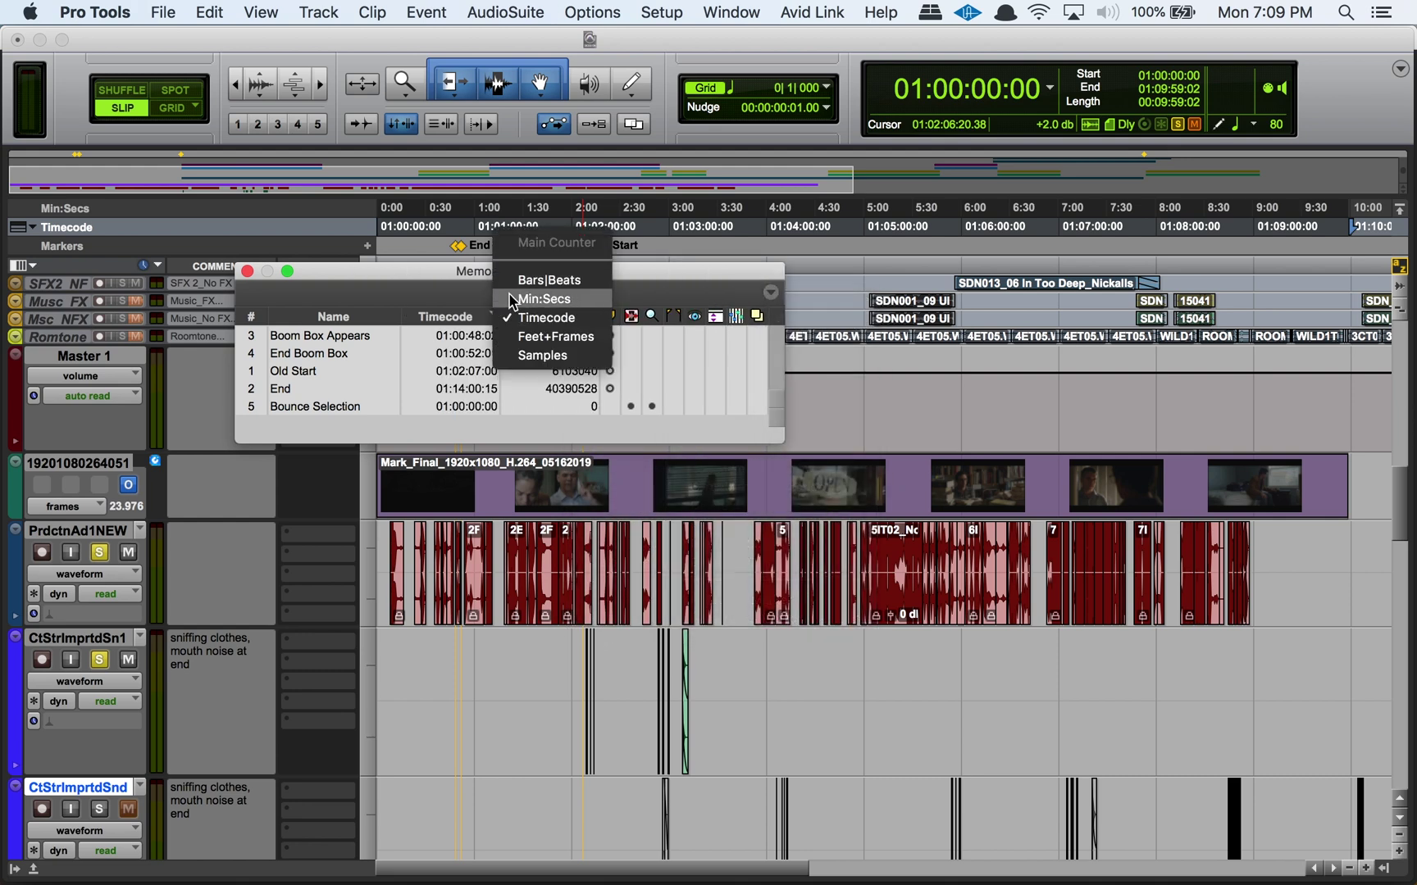
{"action": "left_click", "coordinate": [524, 299]}
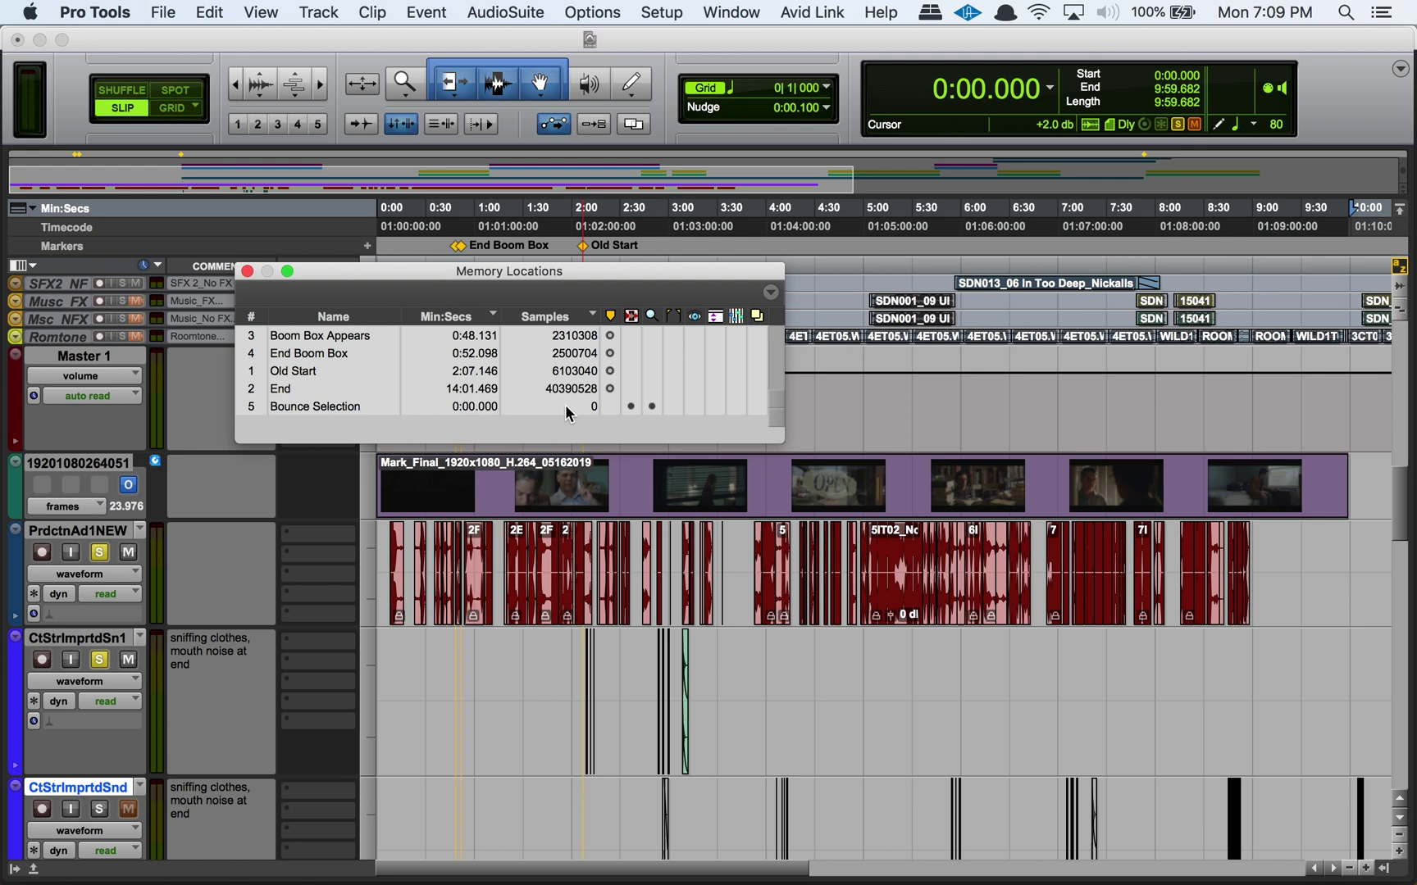
Hide the Samples sub counter and Min:Secs main counter columns again
{"action": "left_click", "coordinate": [772, 293]}
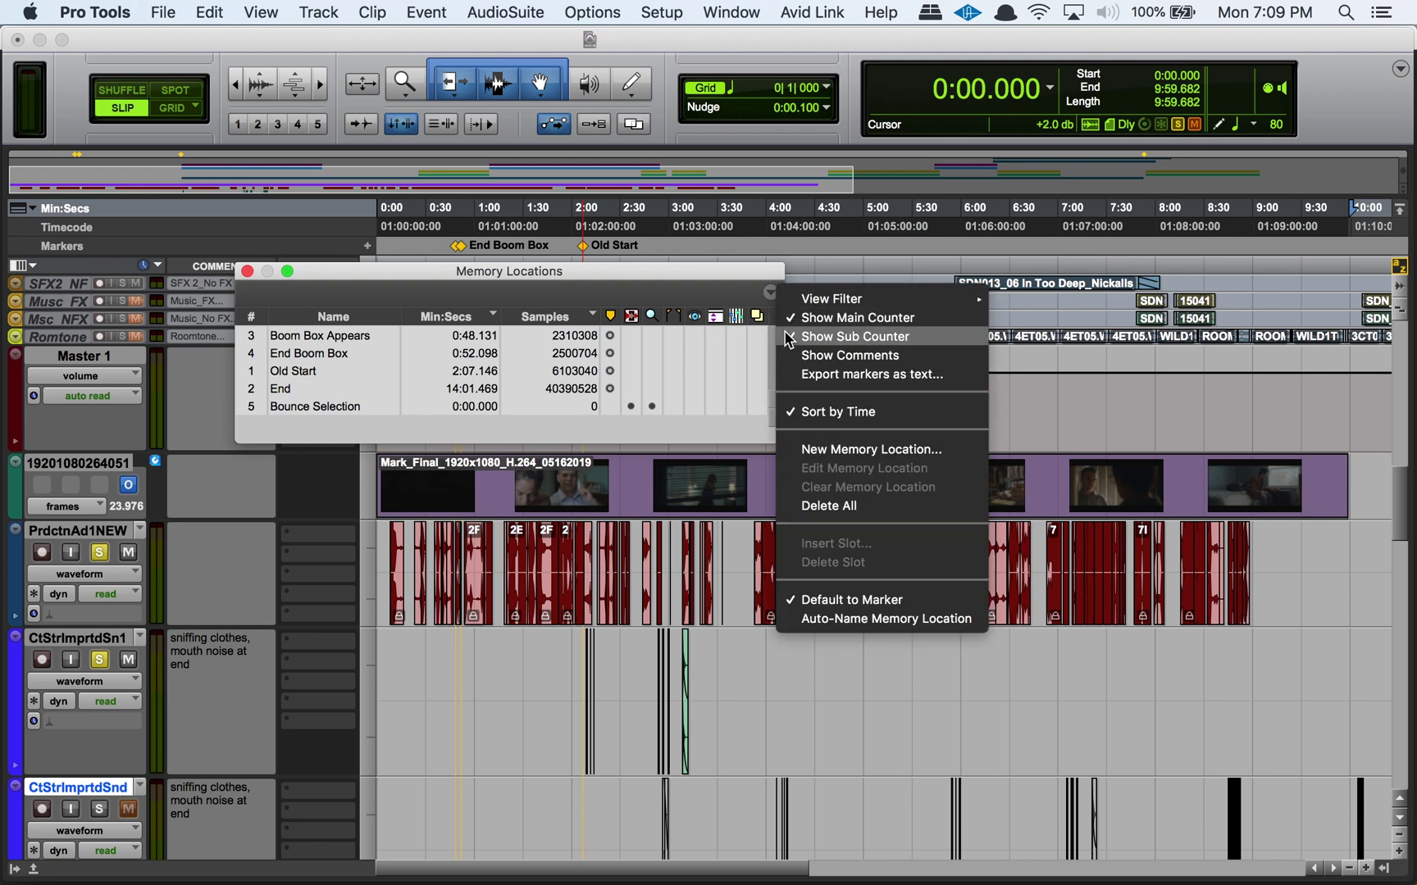
{"action": "left_click", "coordinate": [772, 311]}
{"action": "left_click", "coordinate": [671, 293]}
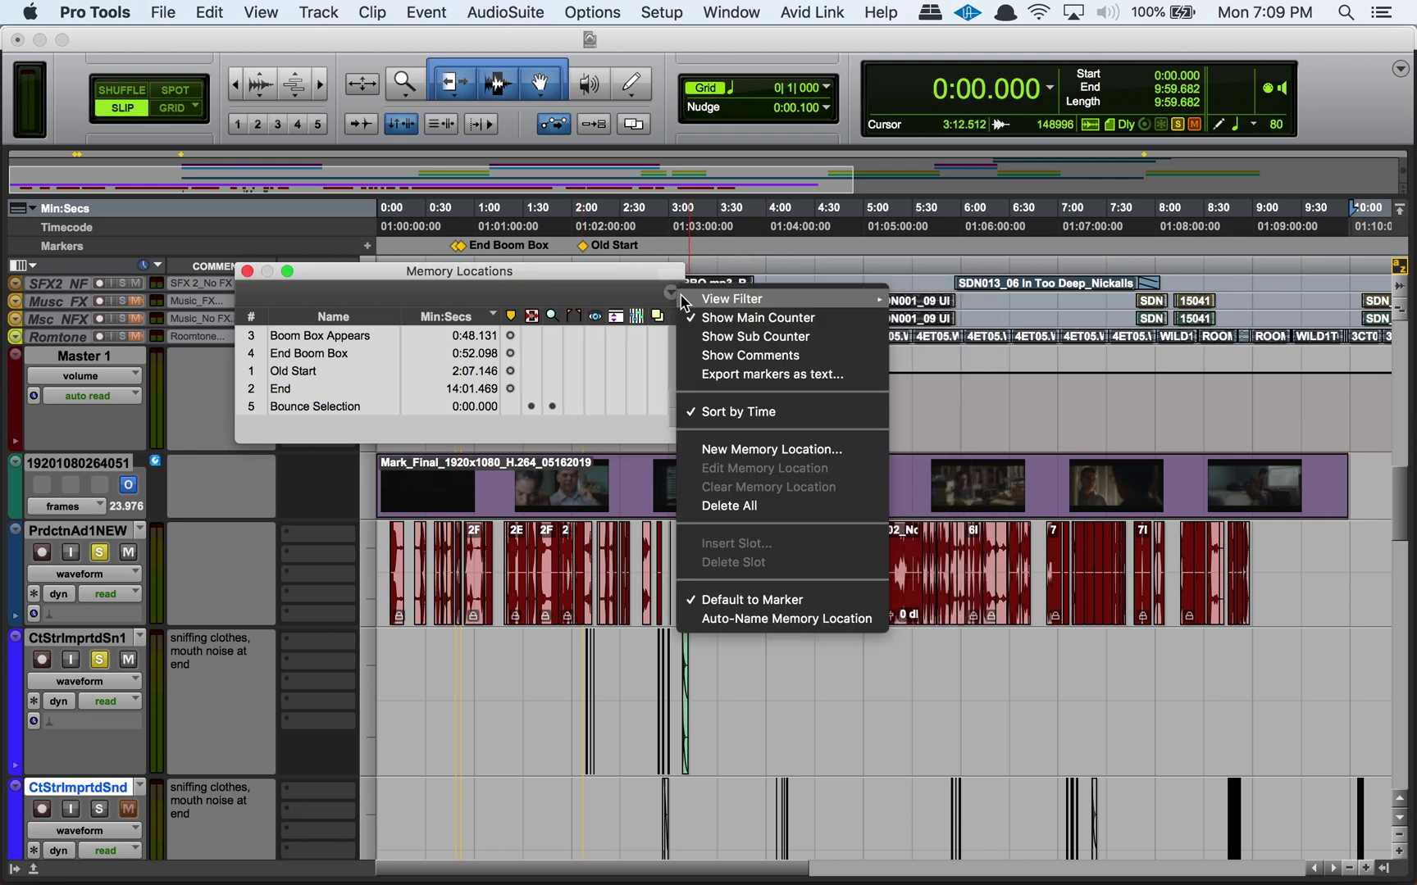
{"action": "left_click", "coordinate": [757, 318]}
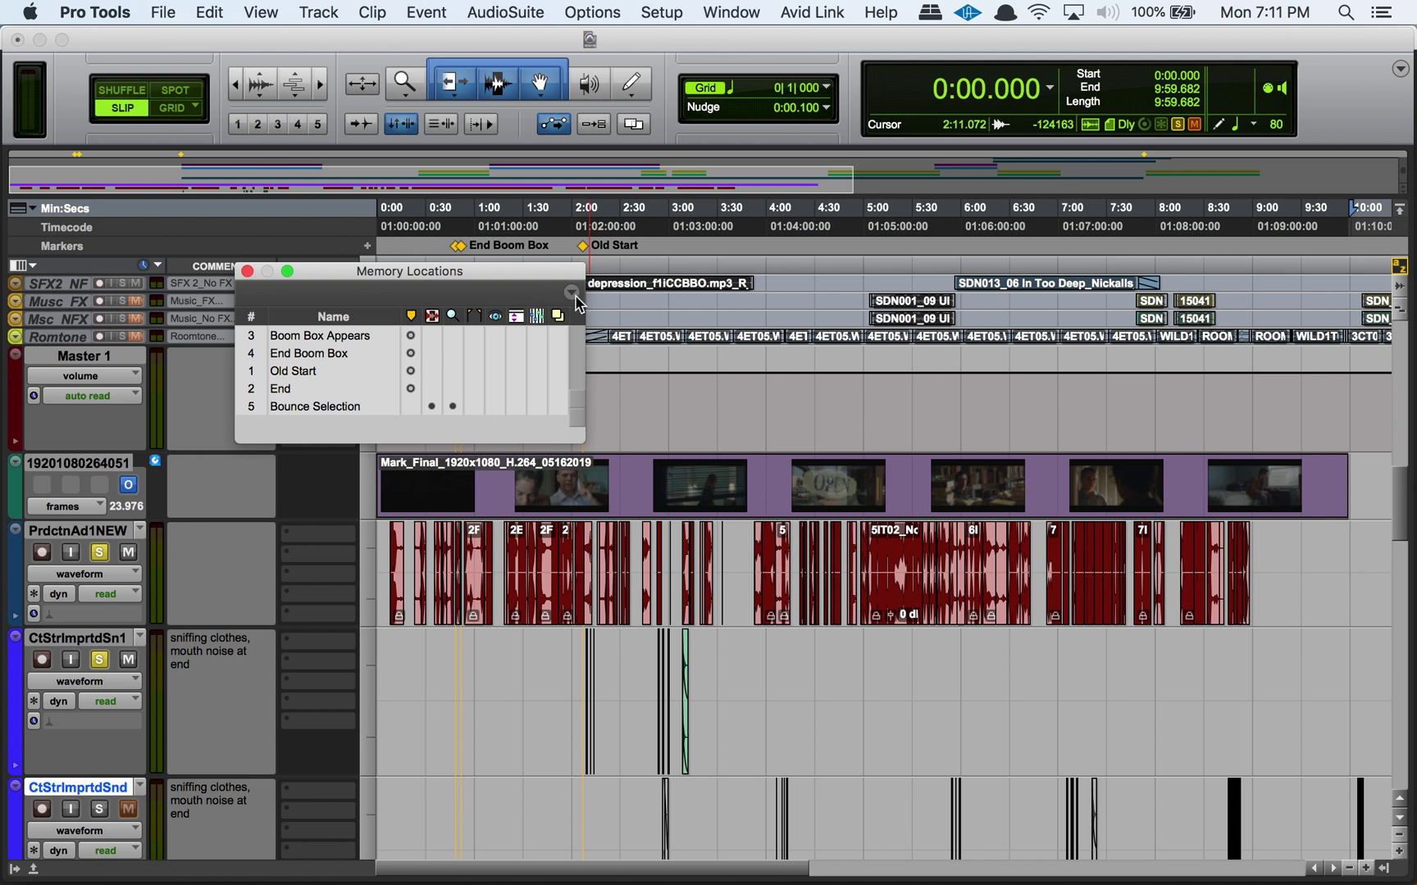
{"action": "left_click", "coordinate": [572, 293]}
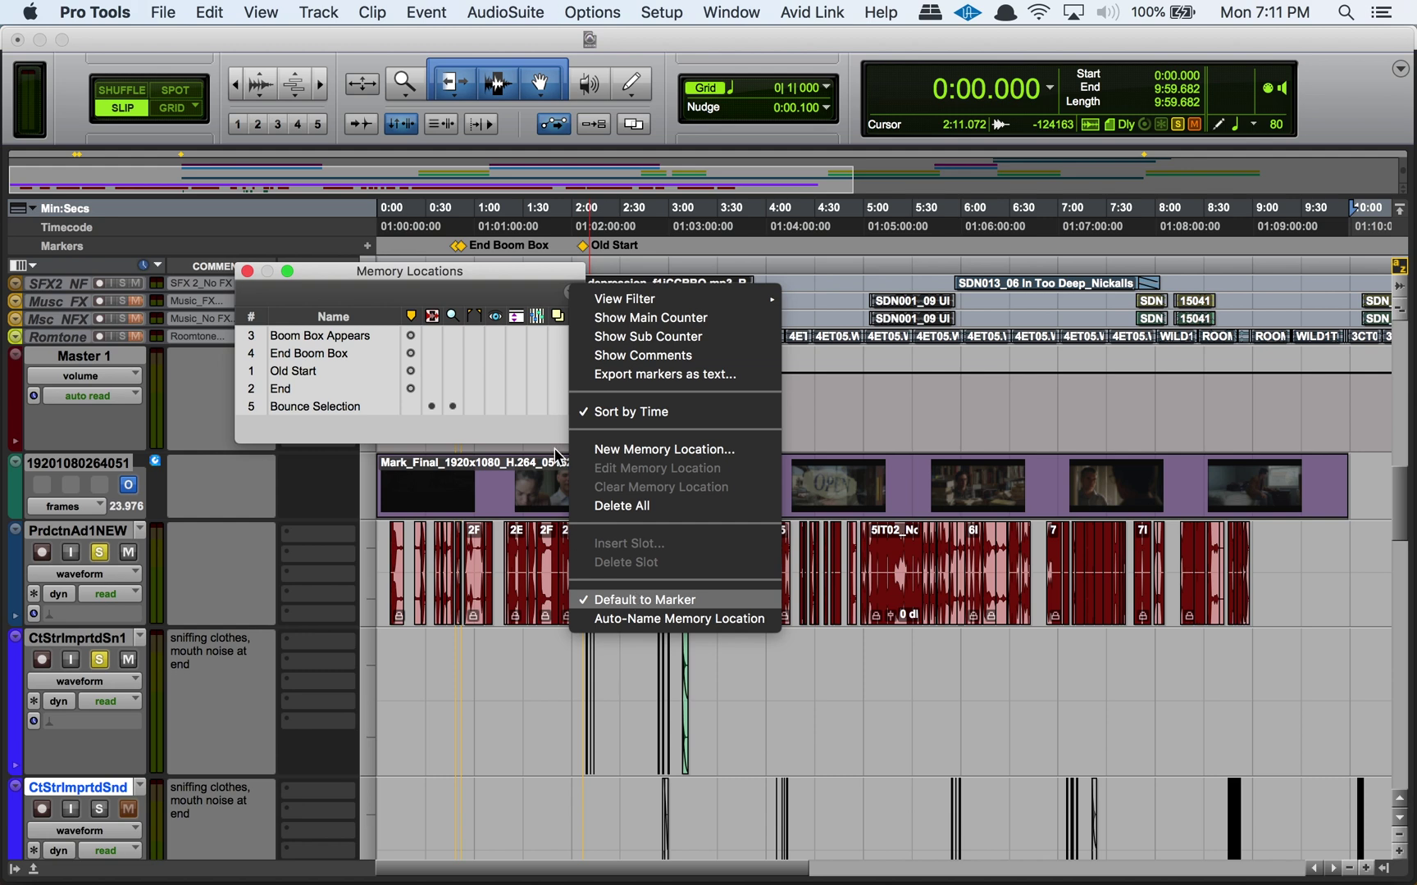
{"action": "left_click", "coordinate": [510, 300]}
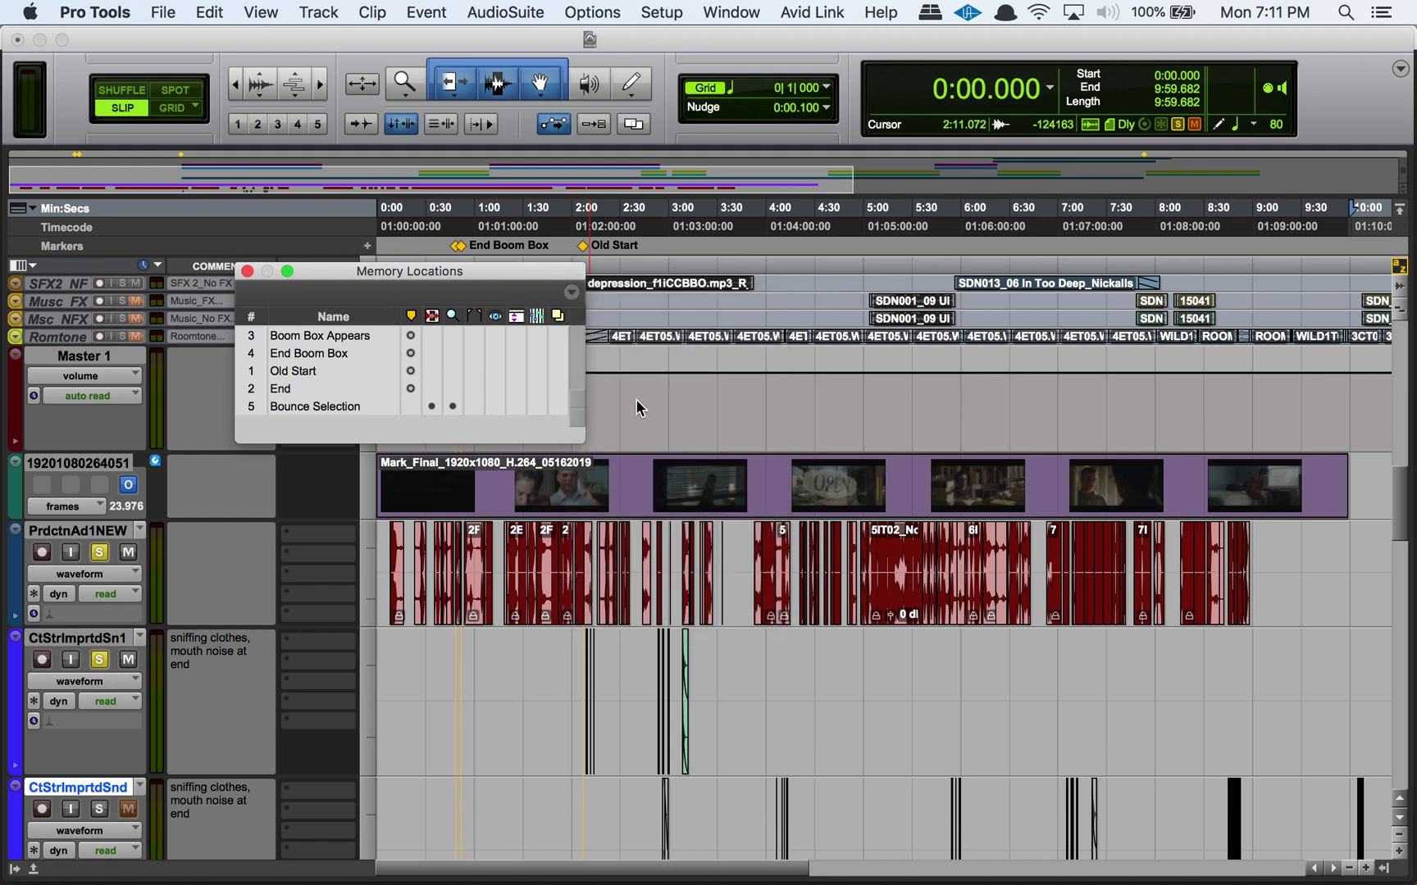
{"action": "key", "text": "KP_Enter"}
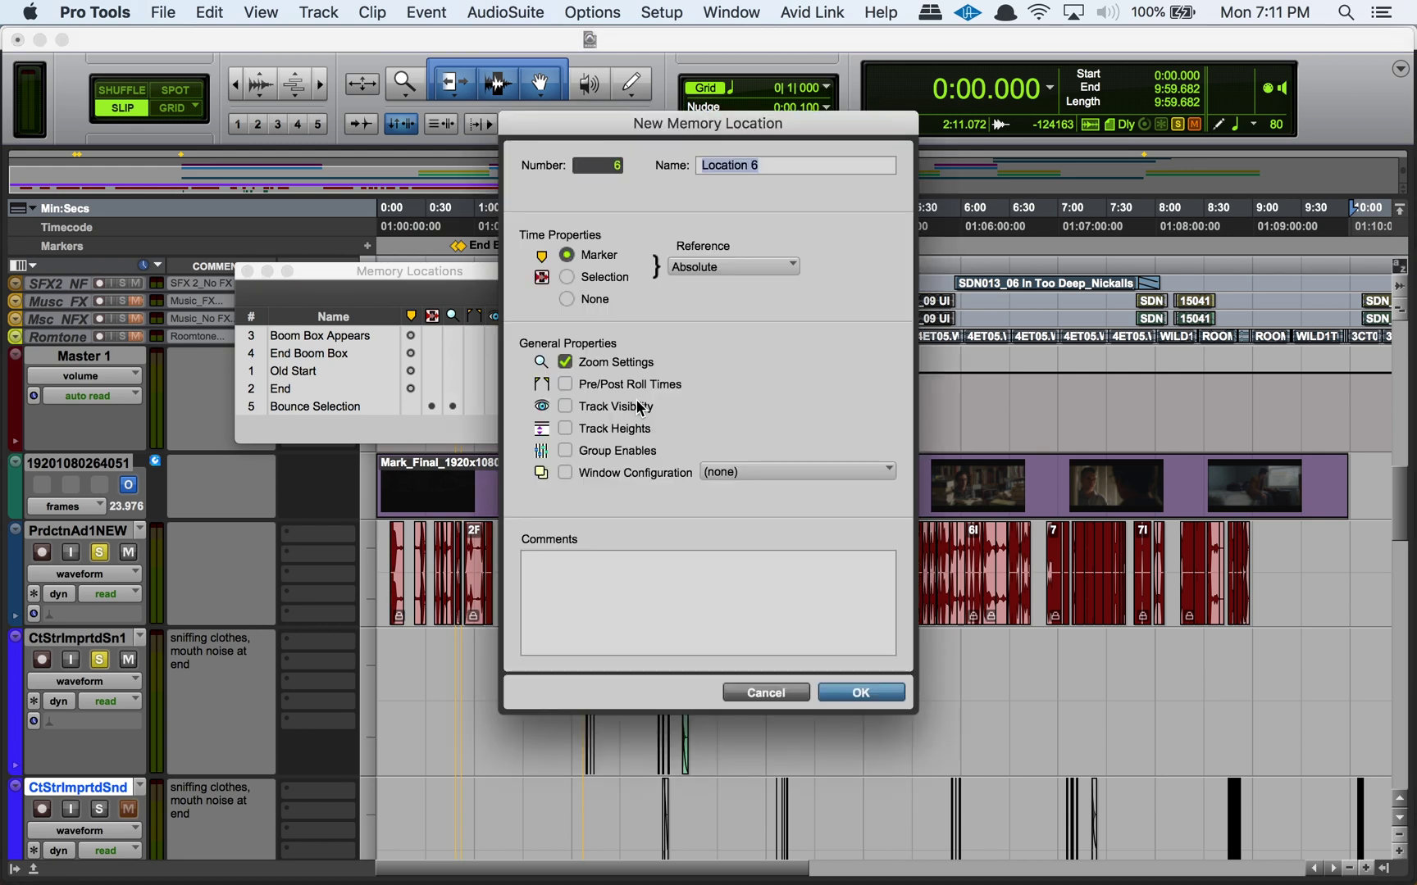
{"action": "left_click", "coordinate": [581, 282]}
{"action": "left_click", "coordinate": [765, 695]}
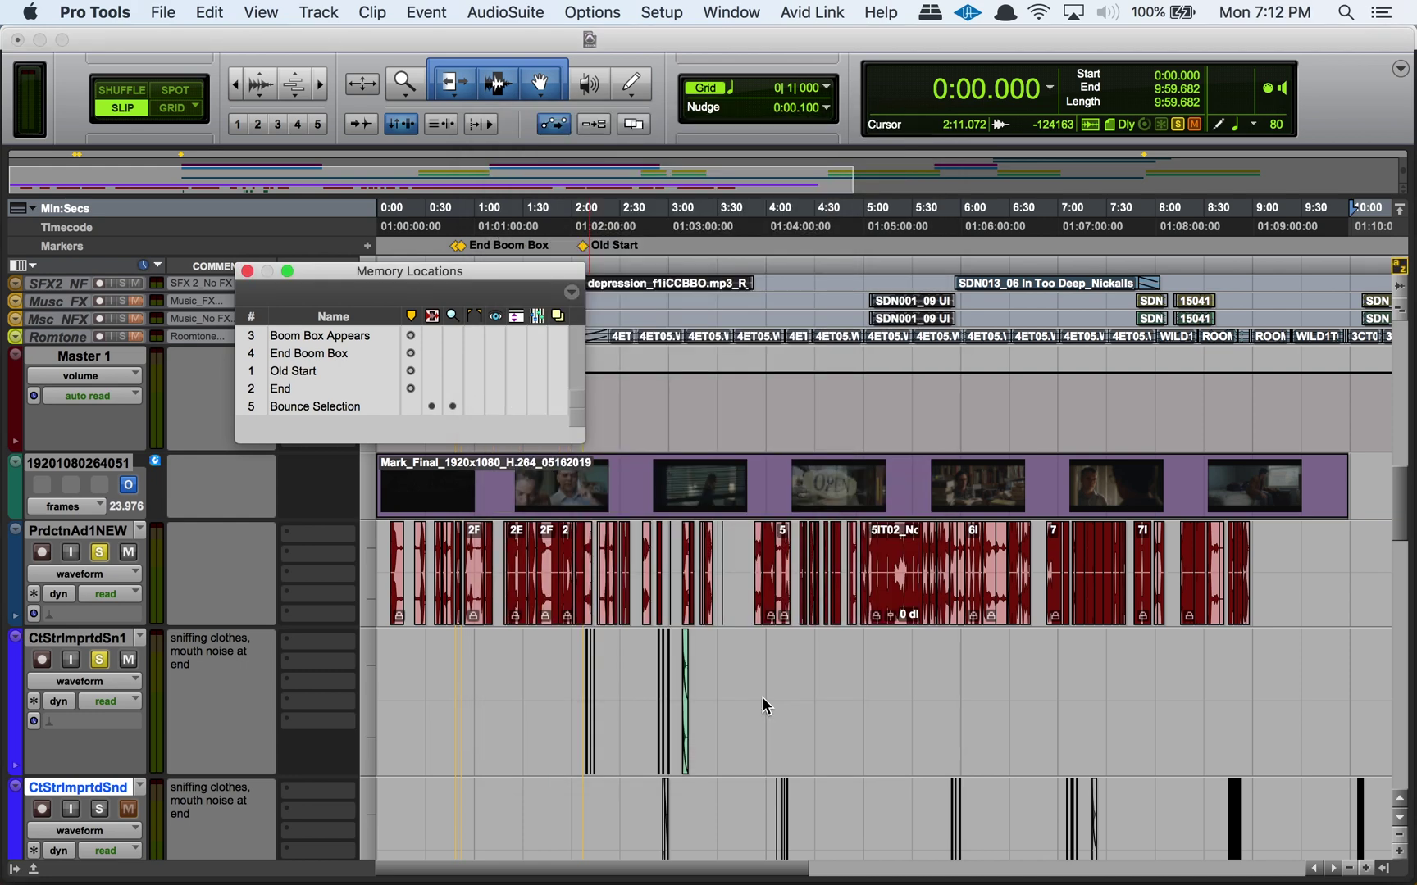
{"action": "key", "text": "KP_Enter"}
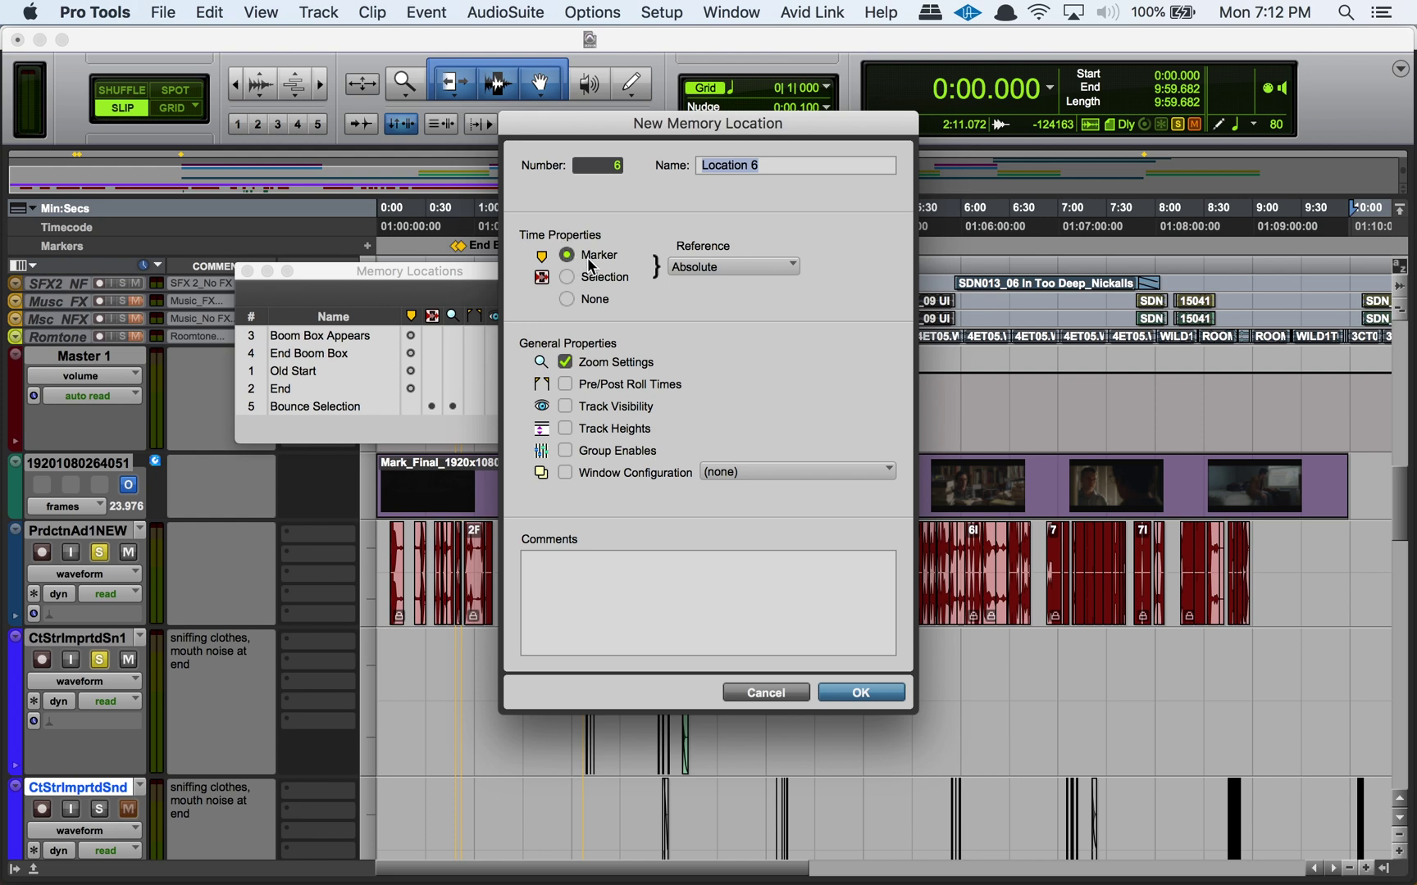
{"action": "left_click", "coordinate": [755, 693]}
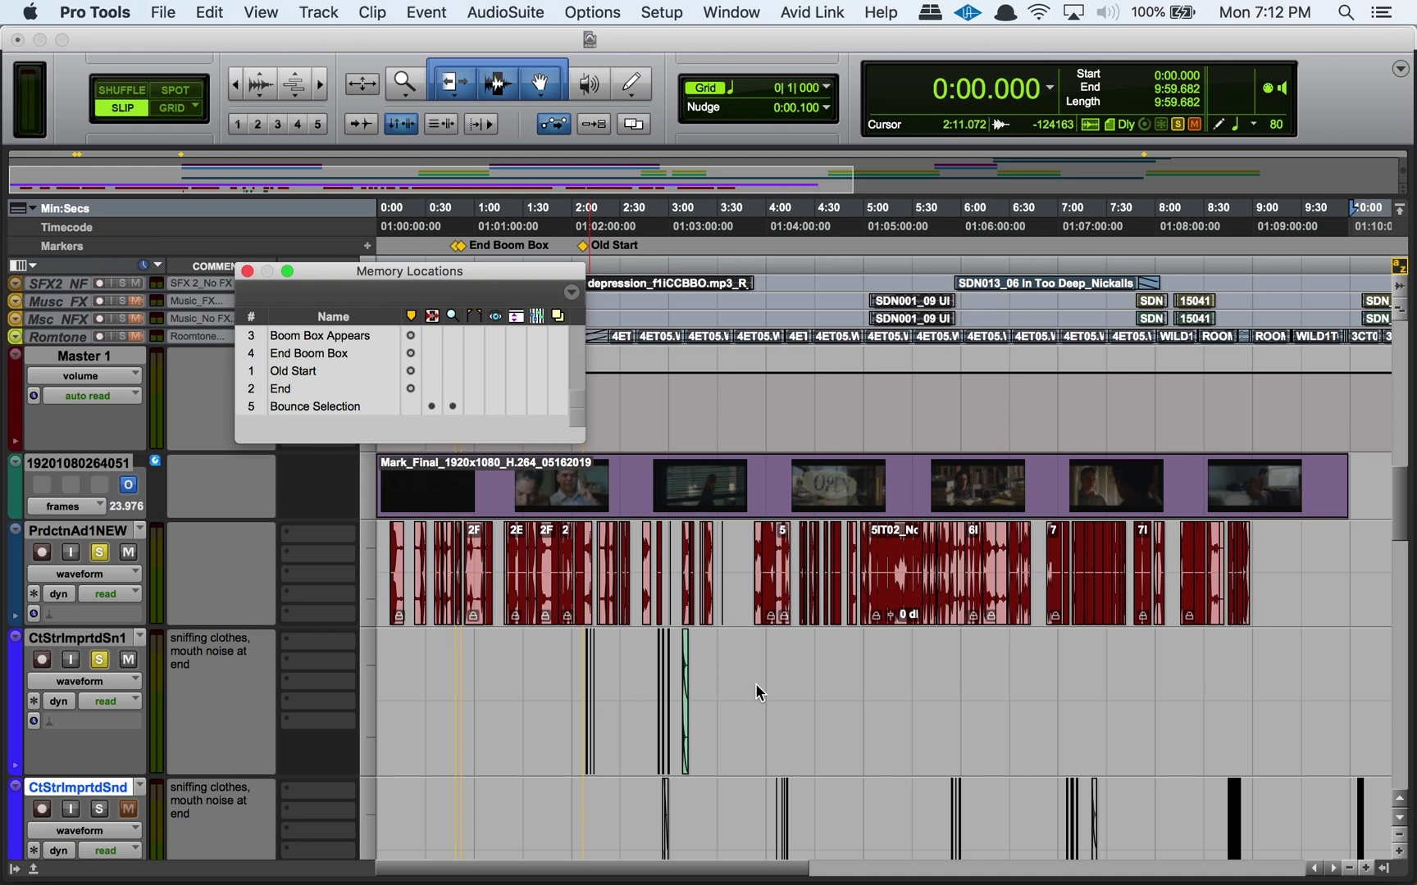
Add a Location 6 marker at the timeline insertion point using keypad Enter
{"action": "left_click", "coordinate": [756, 693]}
{"action": "key", "text": "KP_Enter"}
{"action": "key", "text": "Return"}
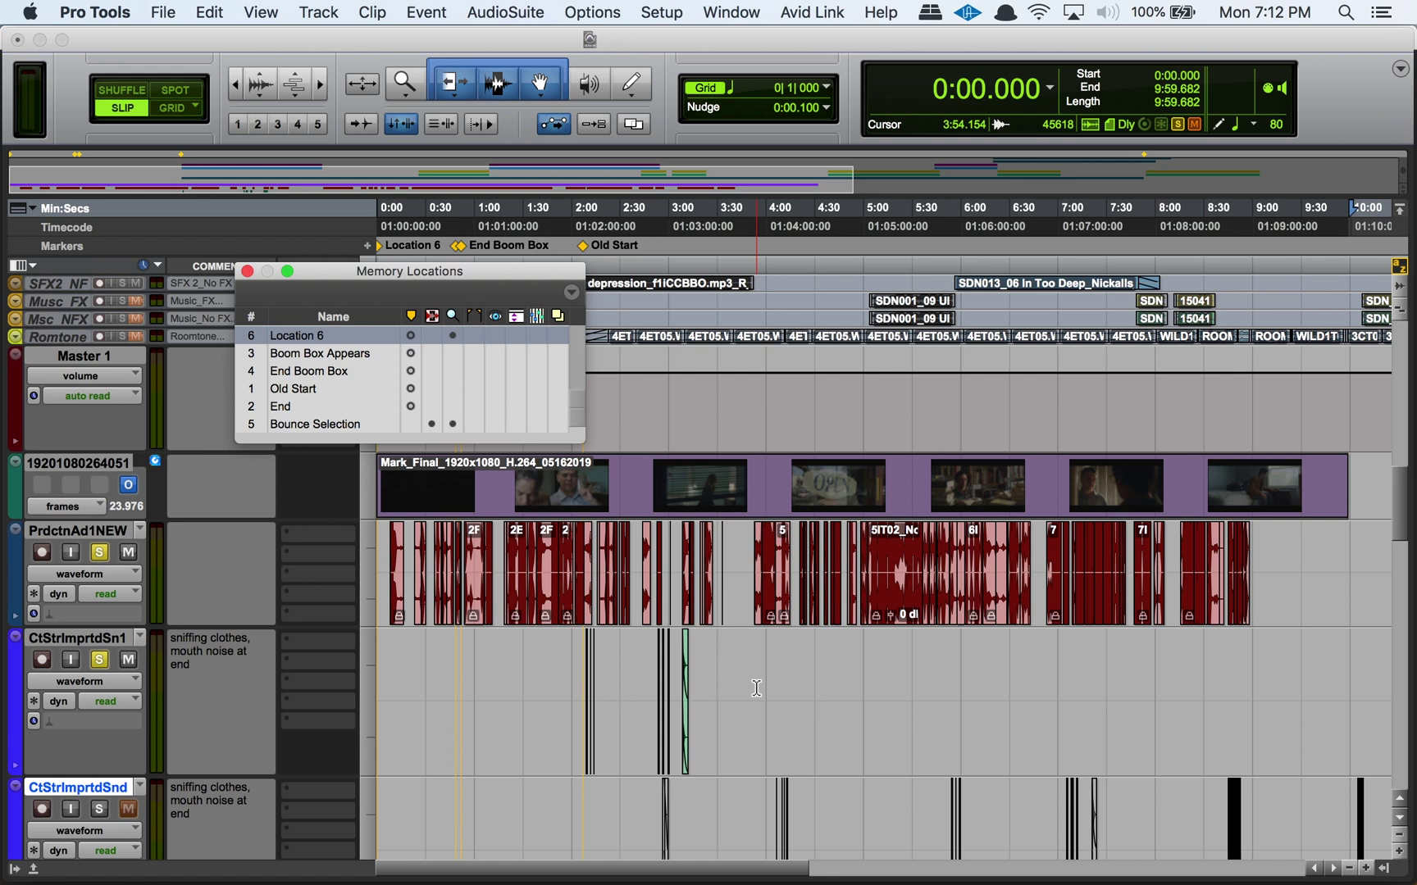